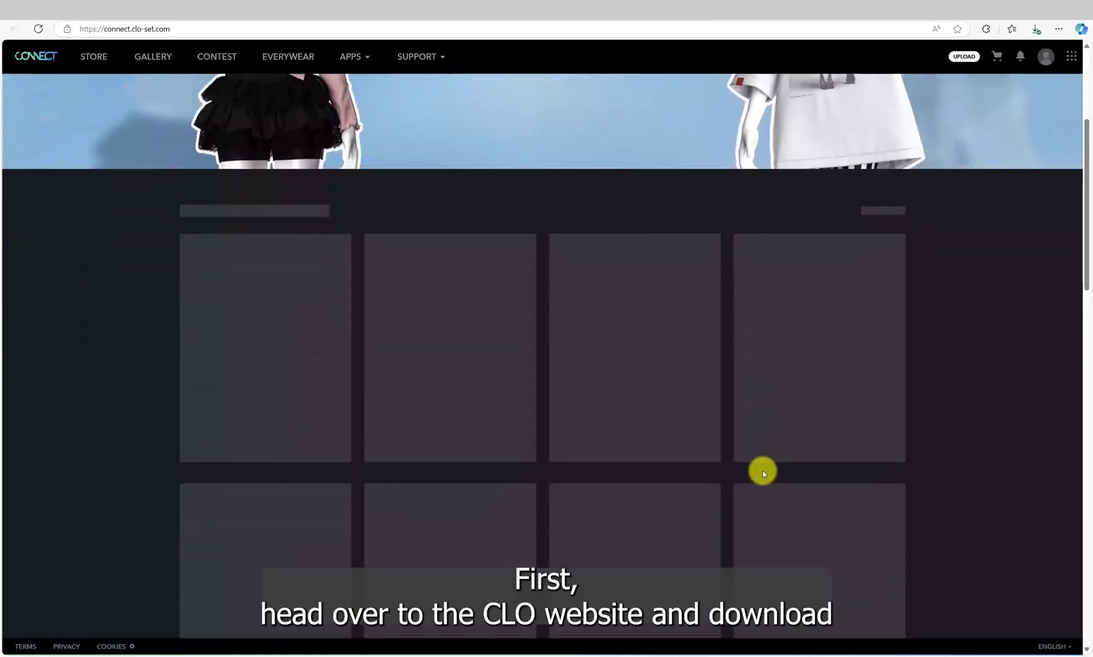
Search the CLO Connect Store's Avatar items for 'walk'
scroll(725, 454, up, 5)
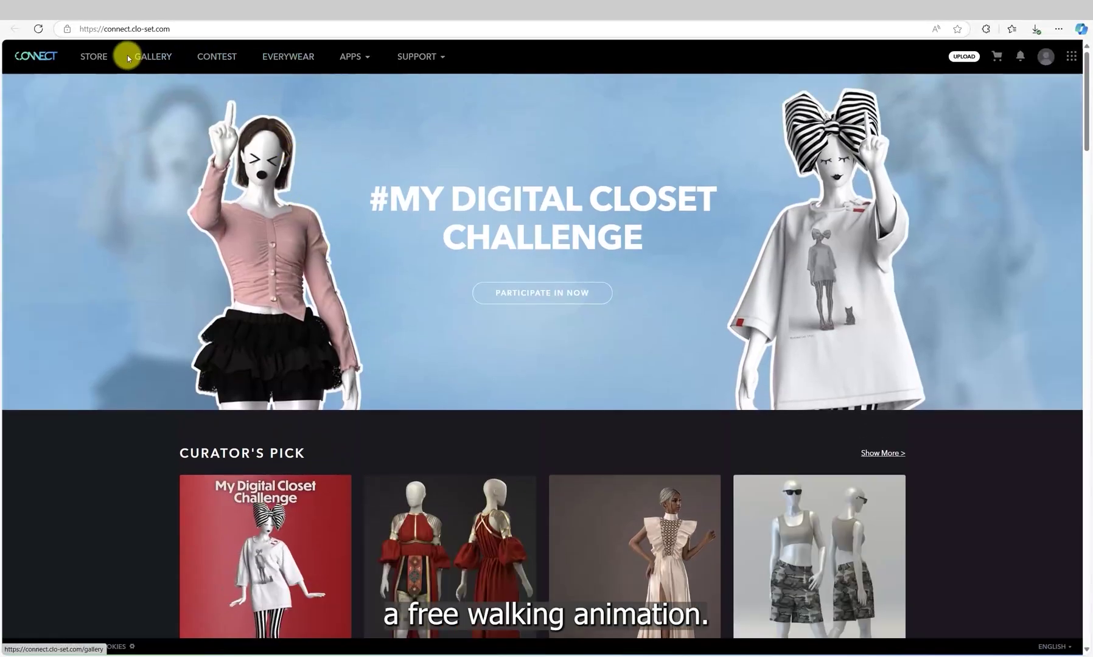
click(85, 56)
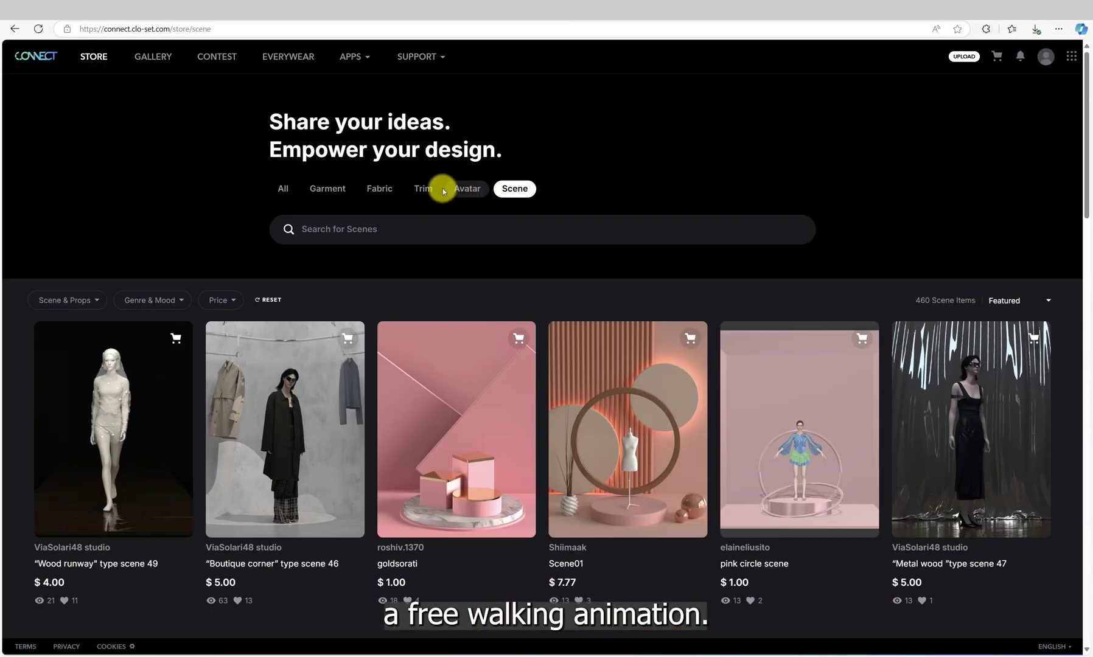
click(452, 190)
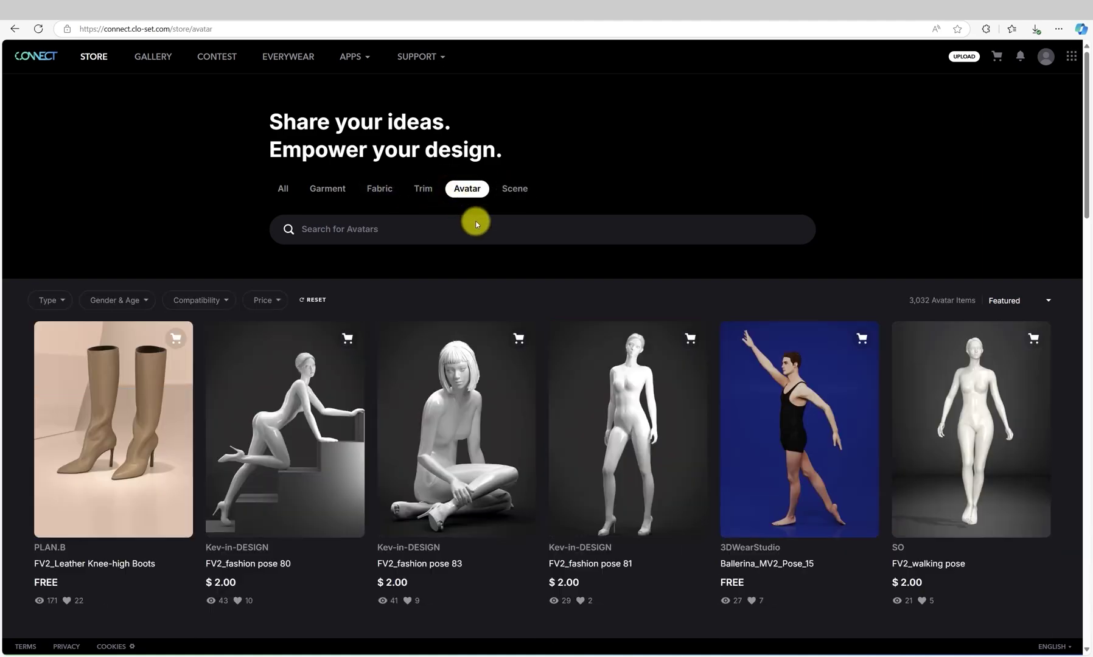
click(493, 224)
text(walk)
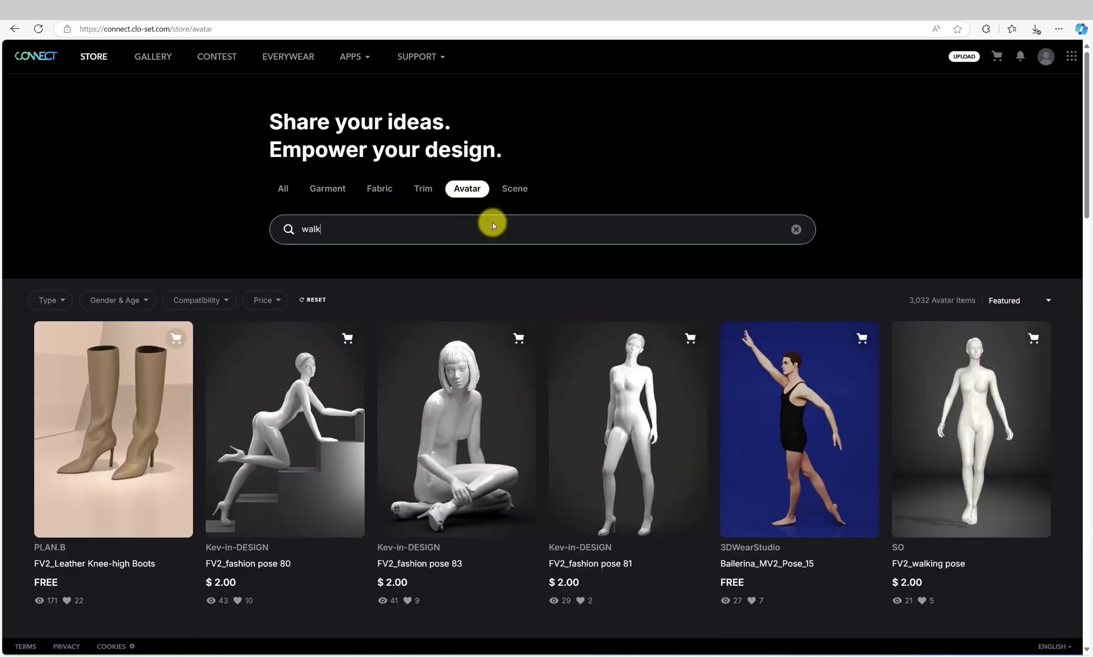
key(Return)
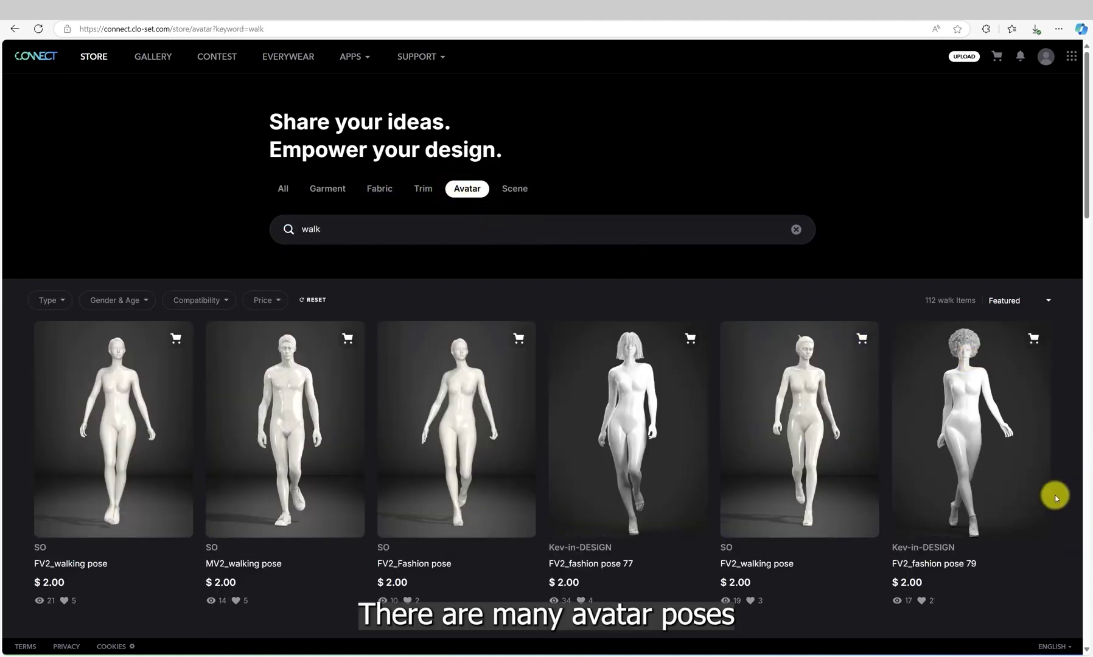
Scroll through the 112 'walk' results down to the FV2_Walking_in_place_01 motion
scroll(1051, 503, down, 3)
scroll(1050, 502, down, 12)
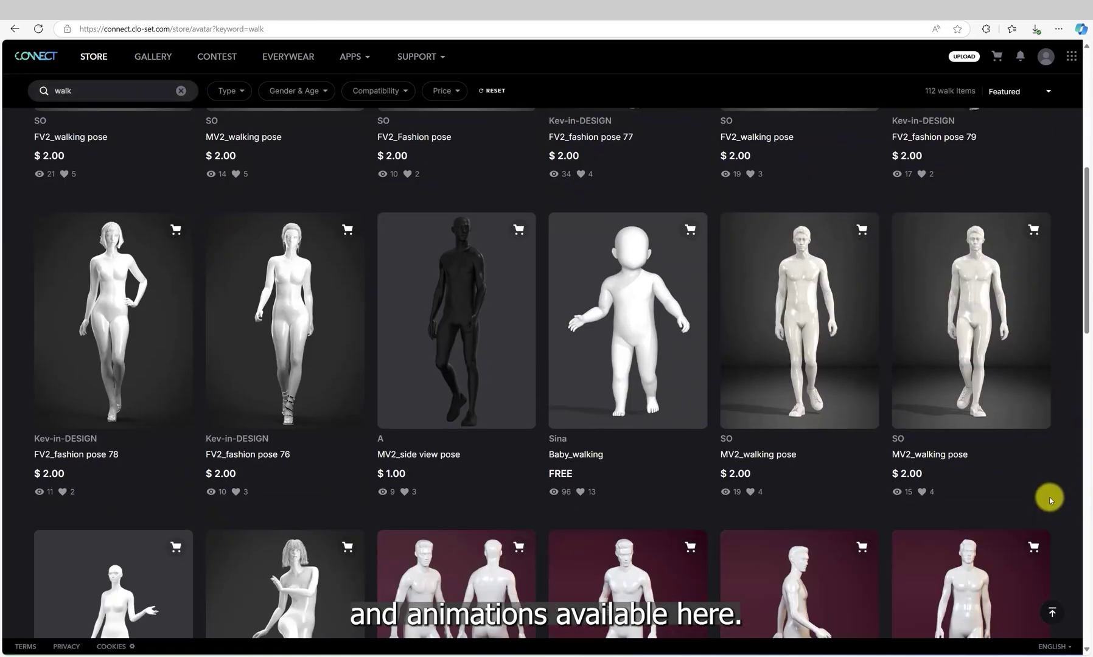
scroll(1050, 497, down, 6)
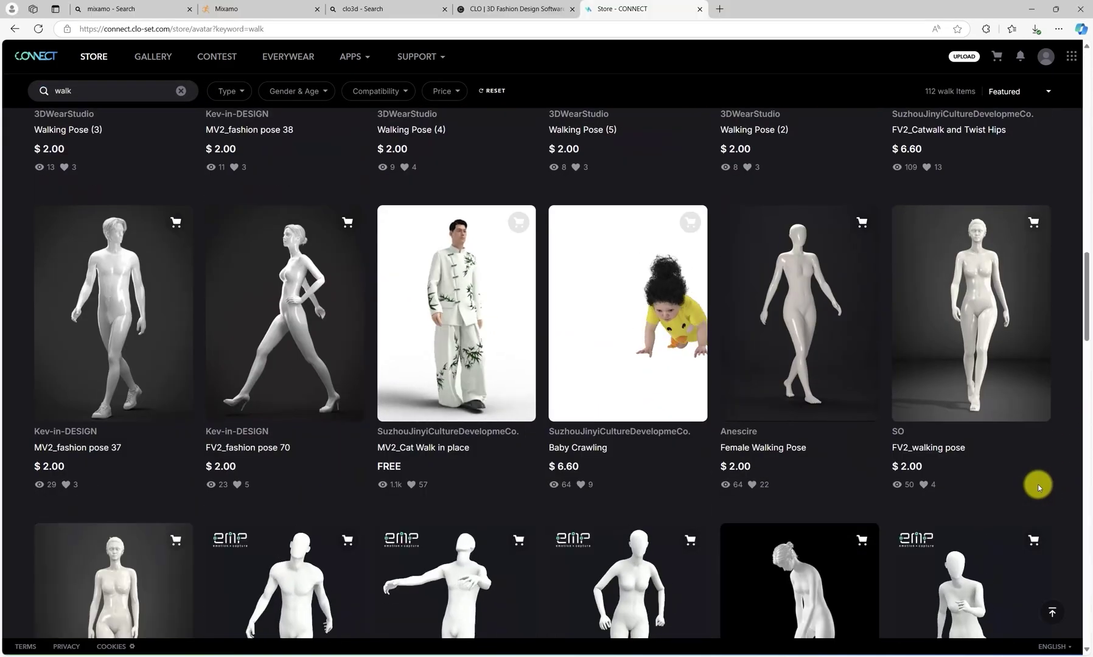
scroll(1039, 487, down, 9)
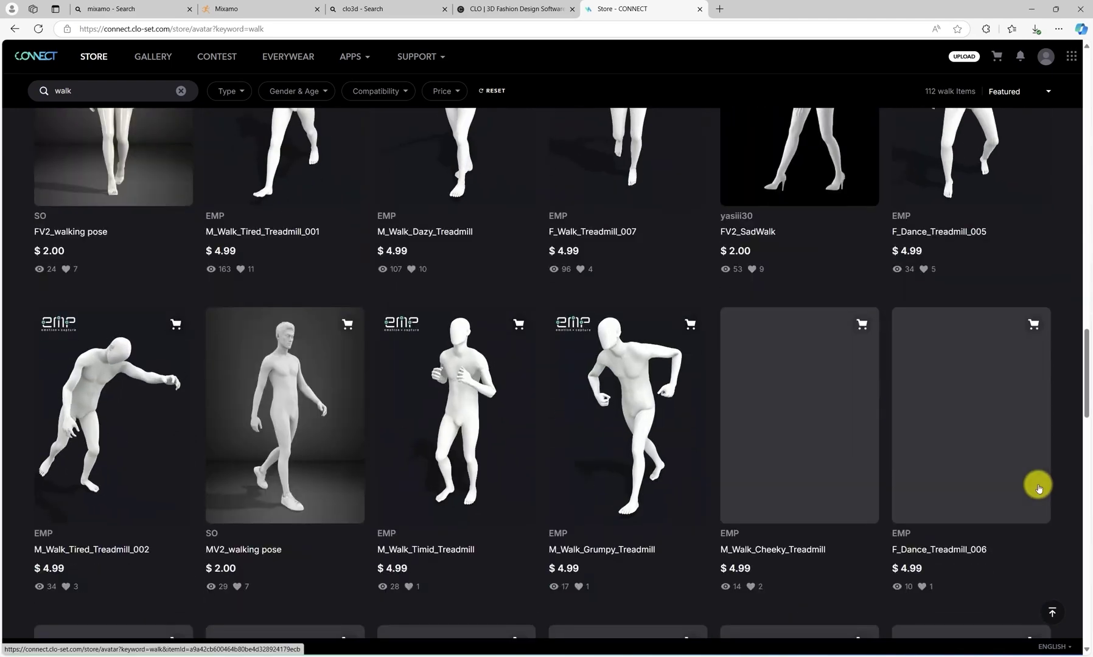
scroll(1038, 487, down, 4)
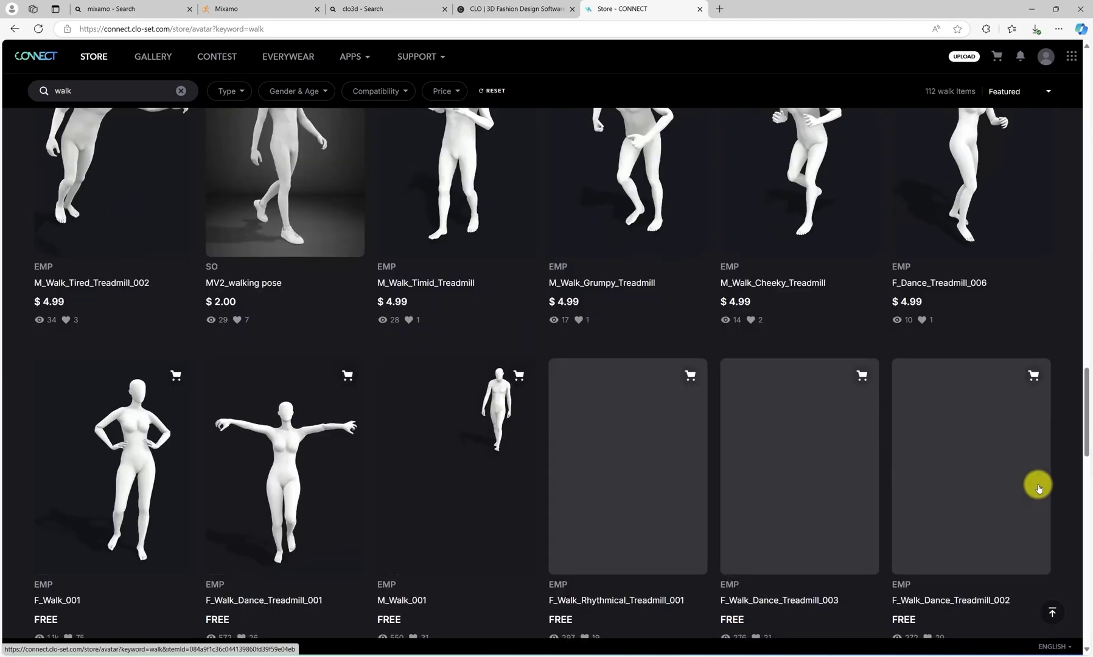
scroll(1039, 487, down, 4)
scroll(1038, 487, down, 9)
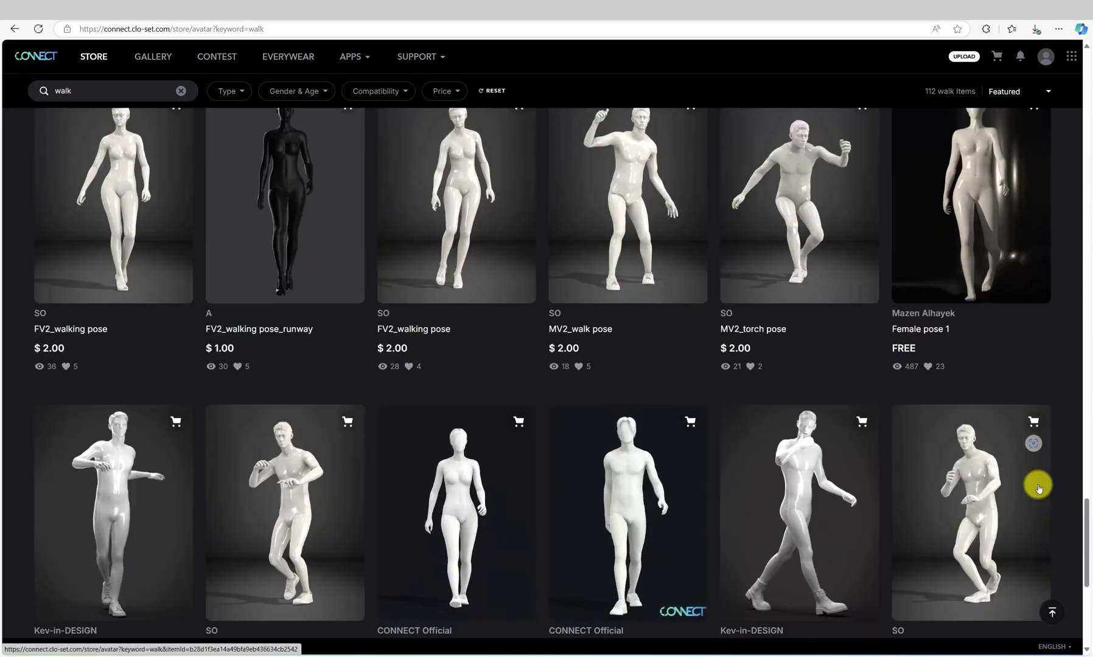
scroll(1039, 484, down, 2)
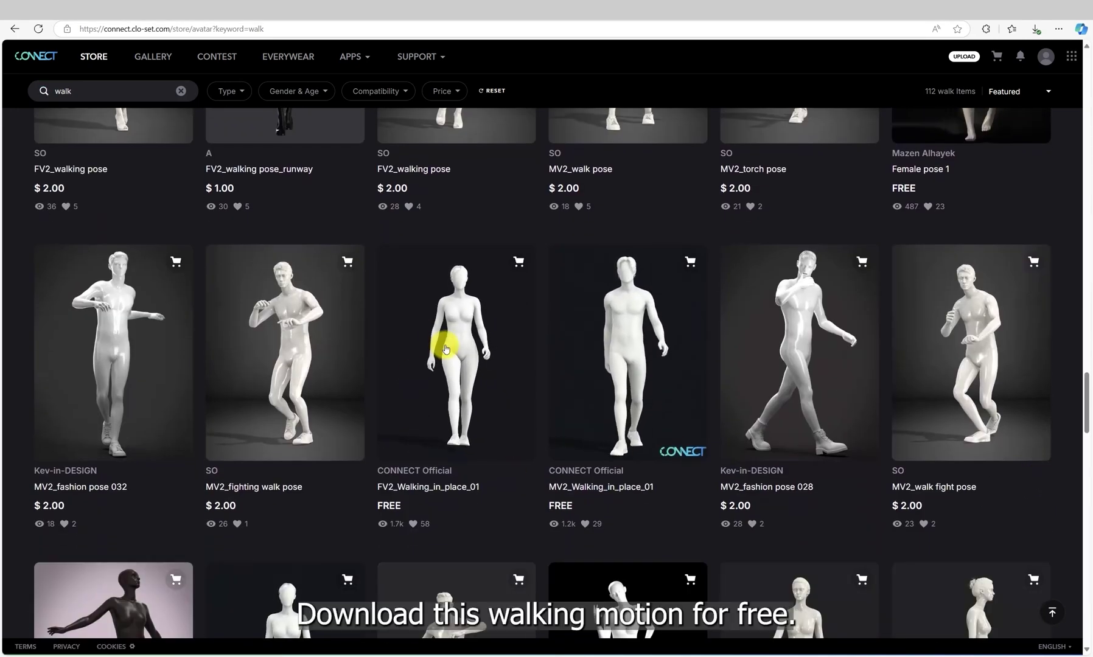
Add the free FV2_Walking_in_place_01 motion to the cart and place the order, accepting the Terms of Service
click(526, 268)
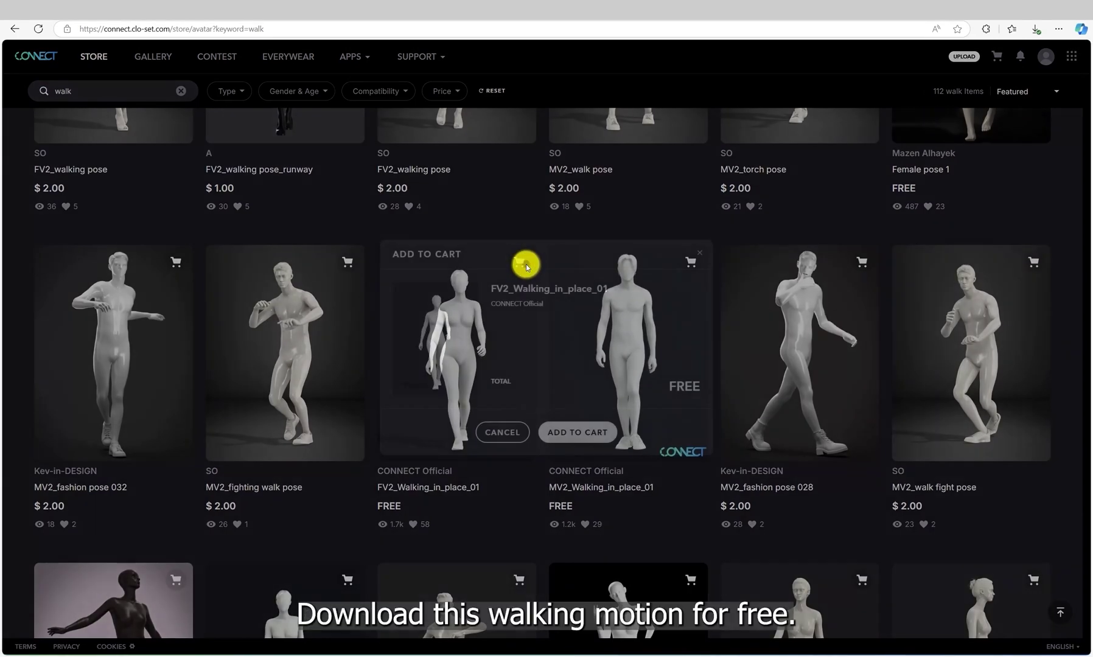
click(574, 432)
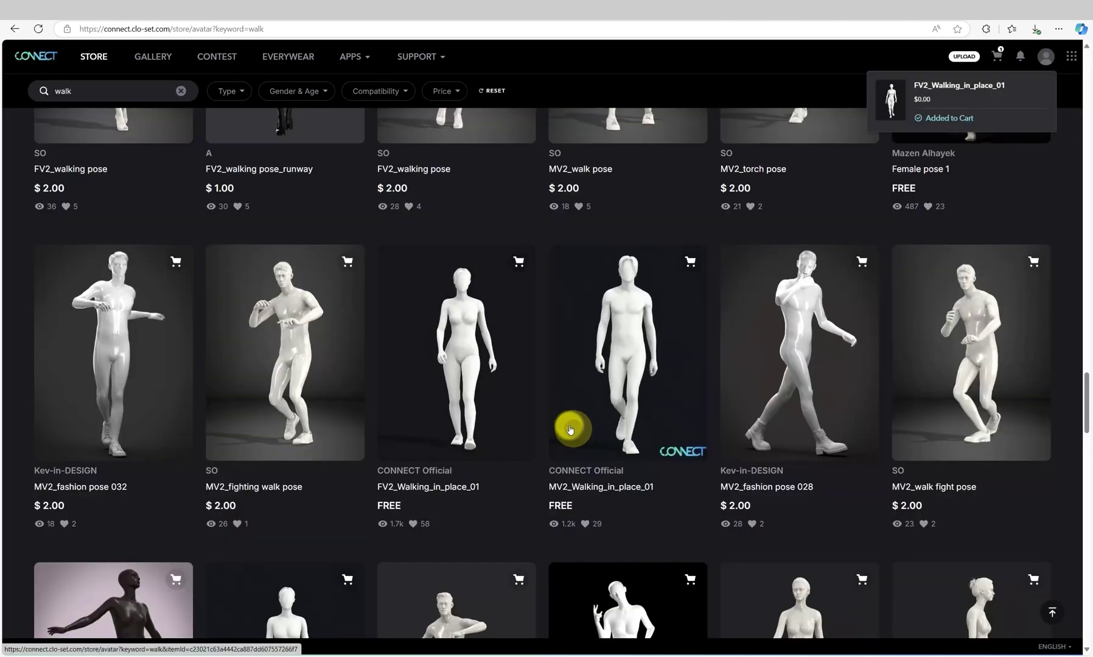
click(998, 55)
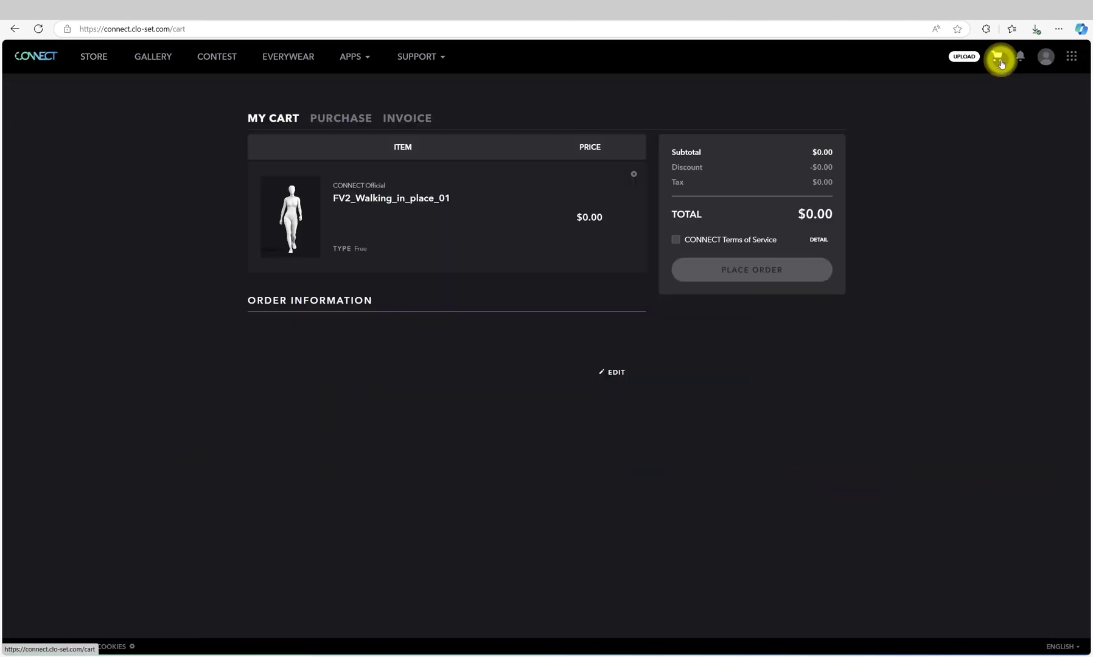
click(676, 240)
click(767, 277)
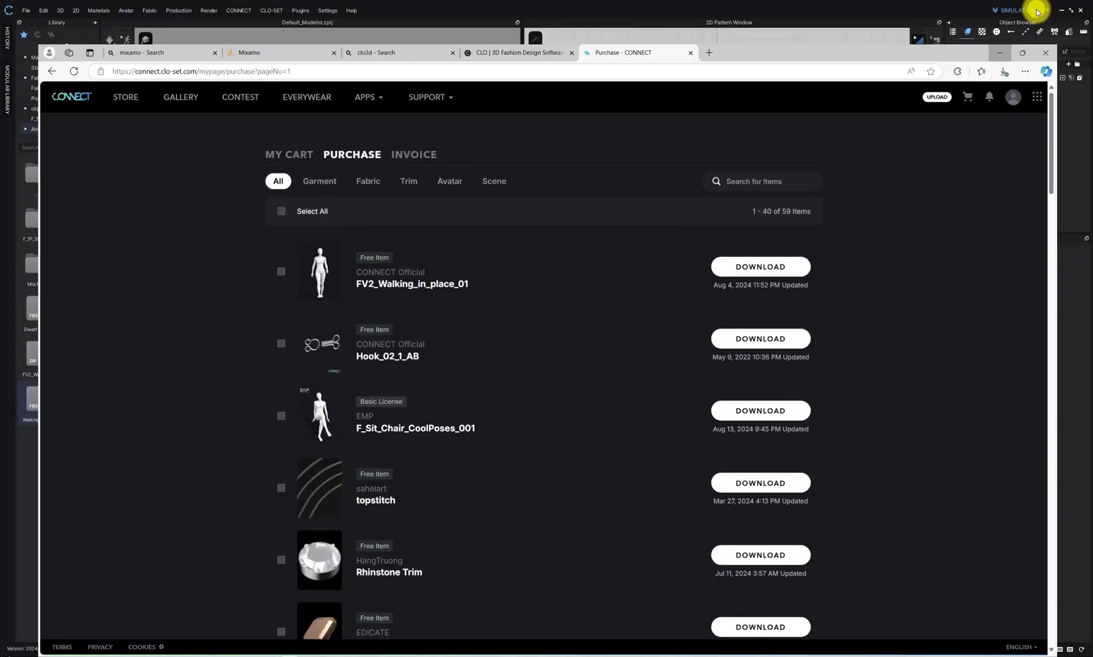
click(1038, 12)
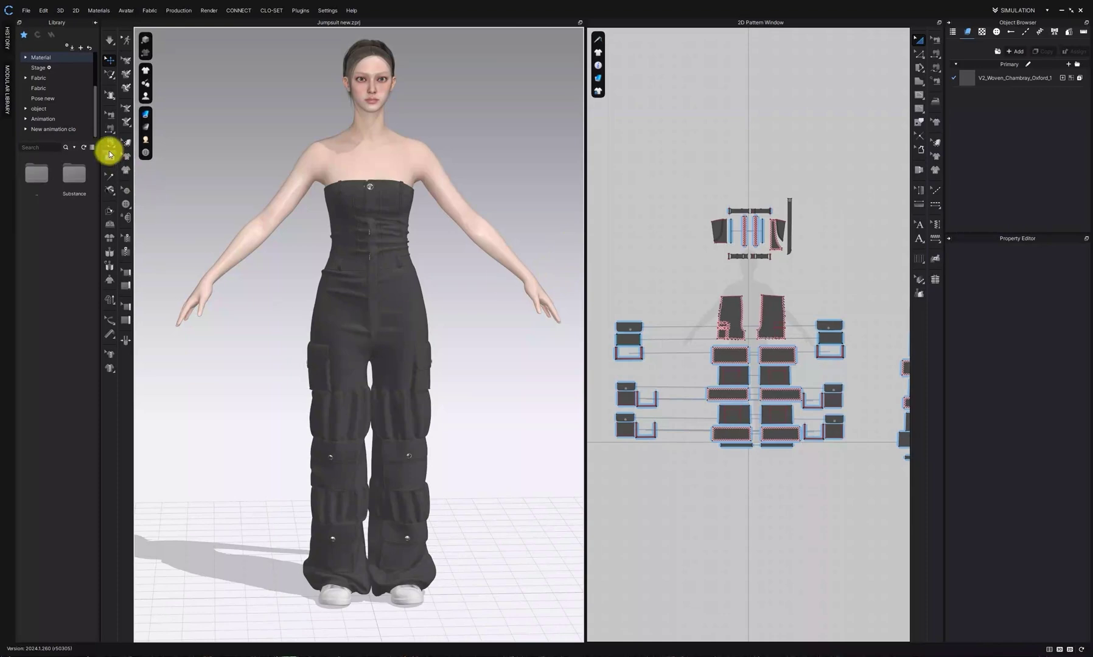
Open the SIMULATION mode dropdown at the top right of Jumpsuit new.zprj
click(1024, 10)
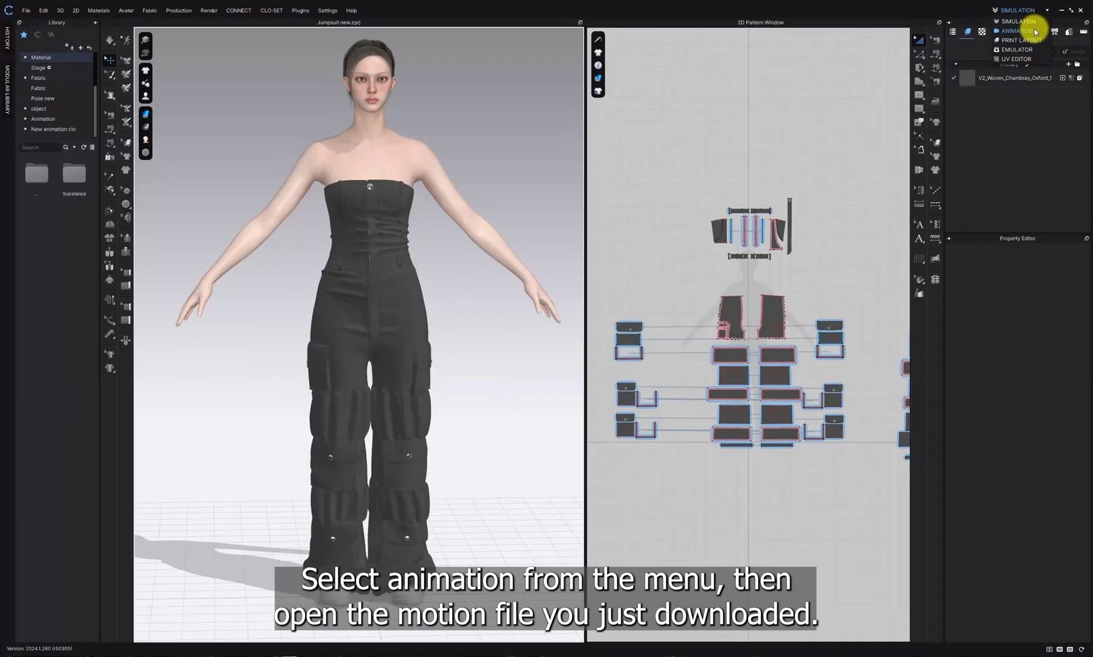
Switch to ANIMATION mode and open the FV2 walking .mtn file from the New animation clo library folder
click(979, 63)
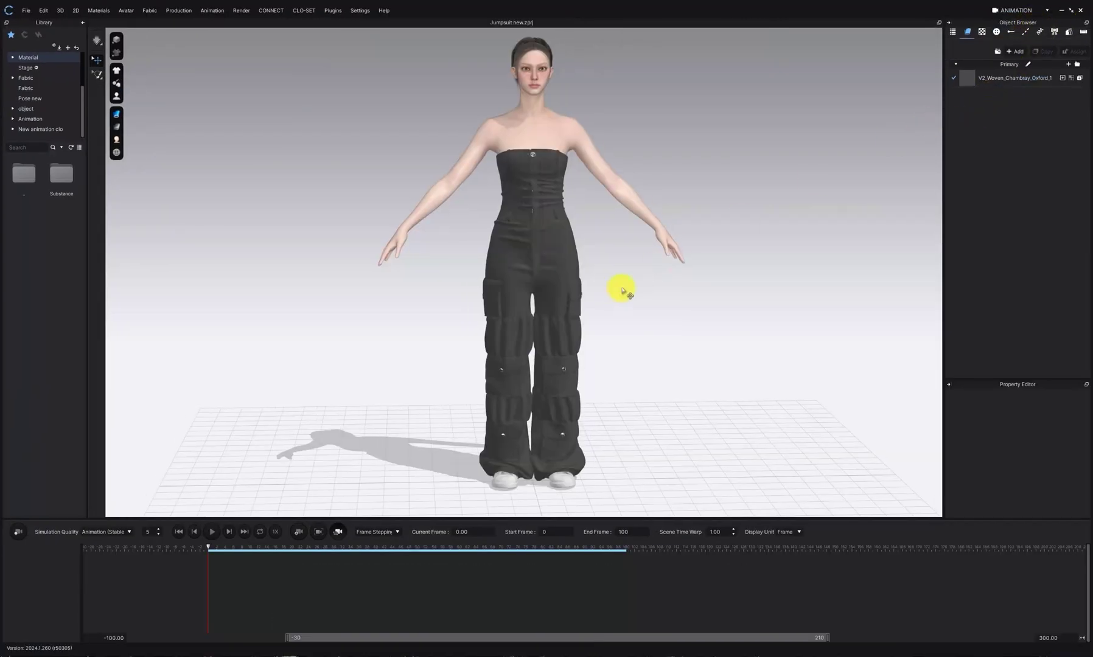
click(46, 129)
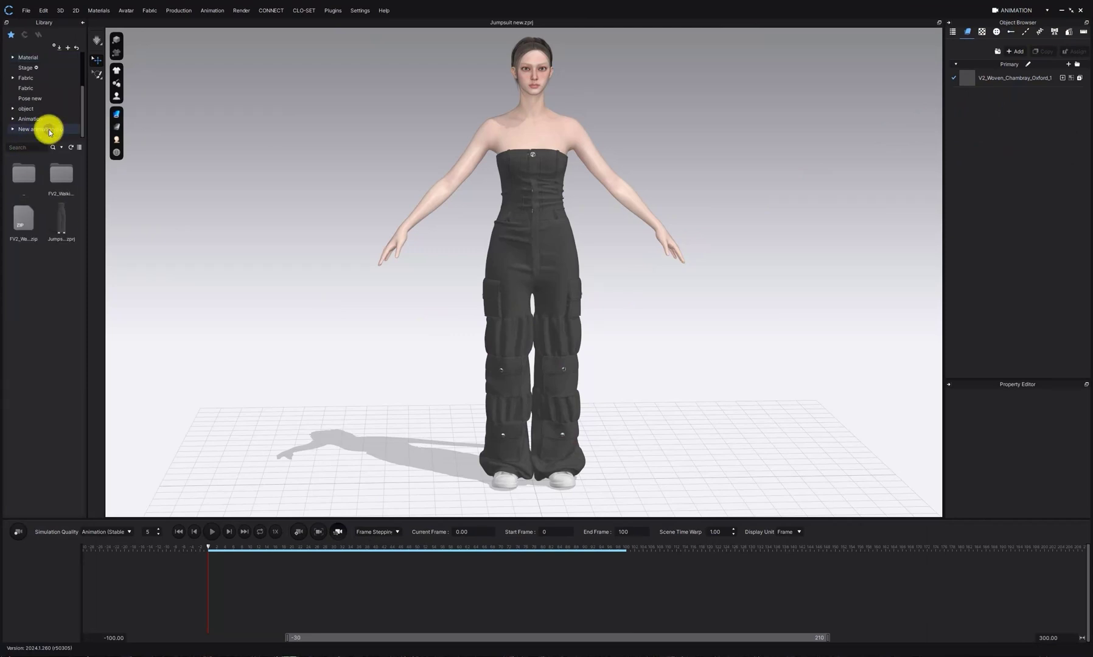
double_click(67, 174)
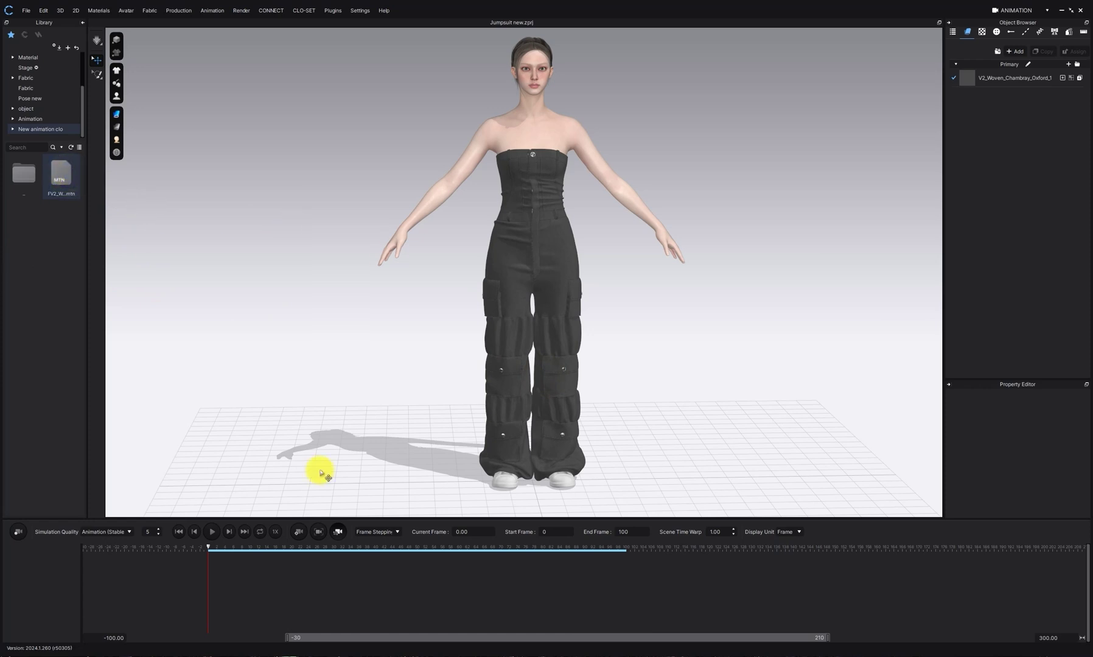
double_click(61, 169)
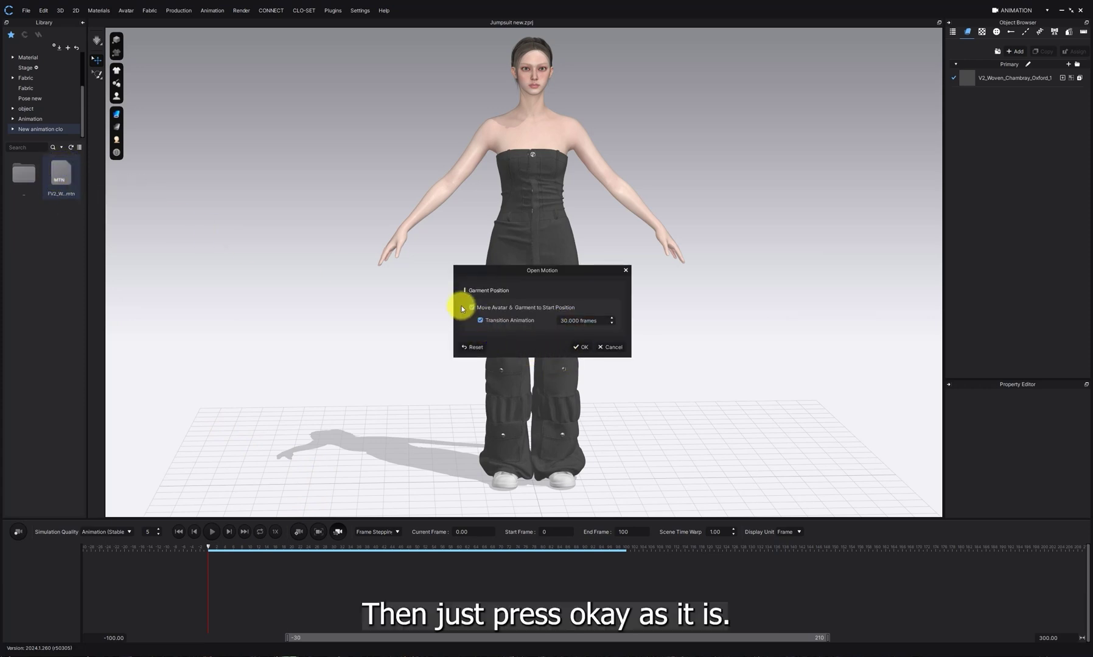
Accept Open Motion with Move Avatar & Garment to Start Position and a 30-frame transition
click(582, 348)
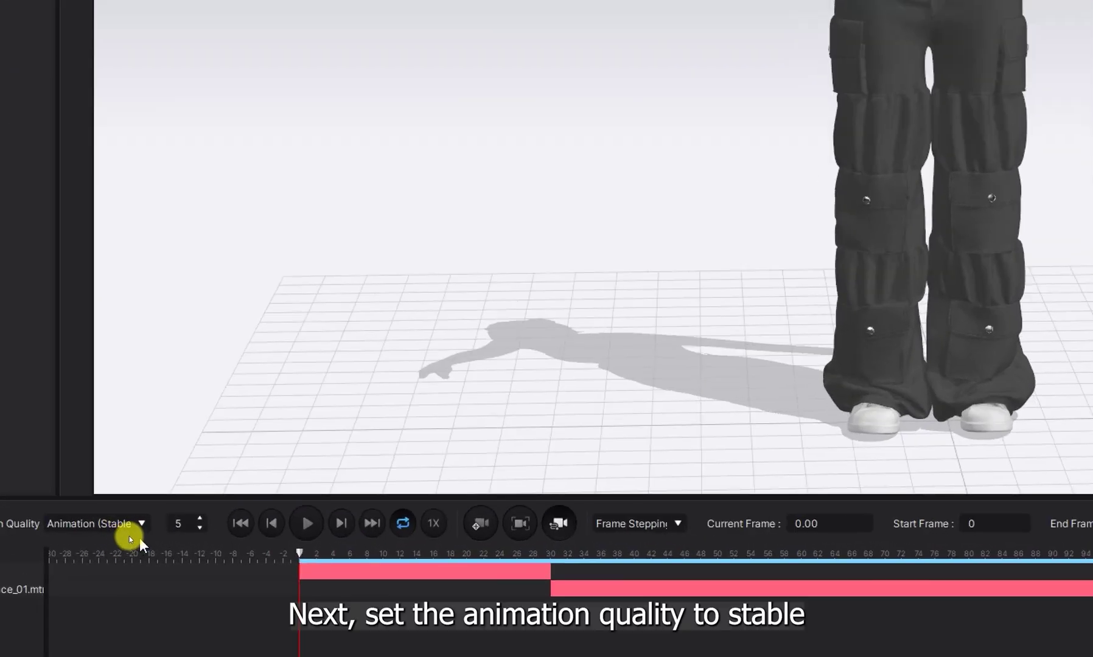
Set Simulation Quality to Animation (Stable) and raise its value from 5 to 9
click(129, 533)
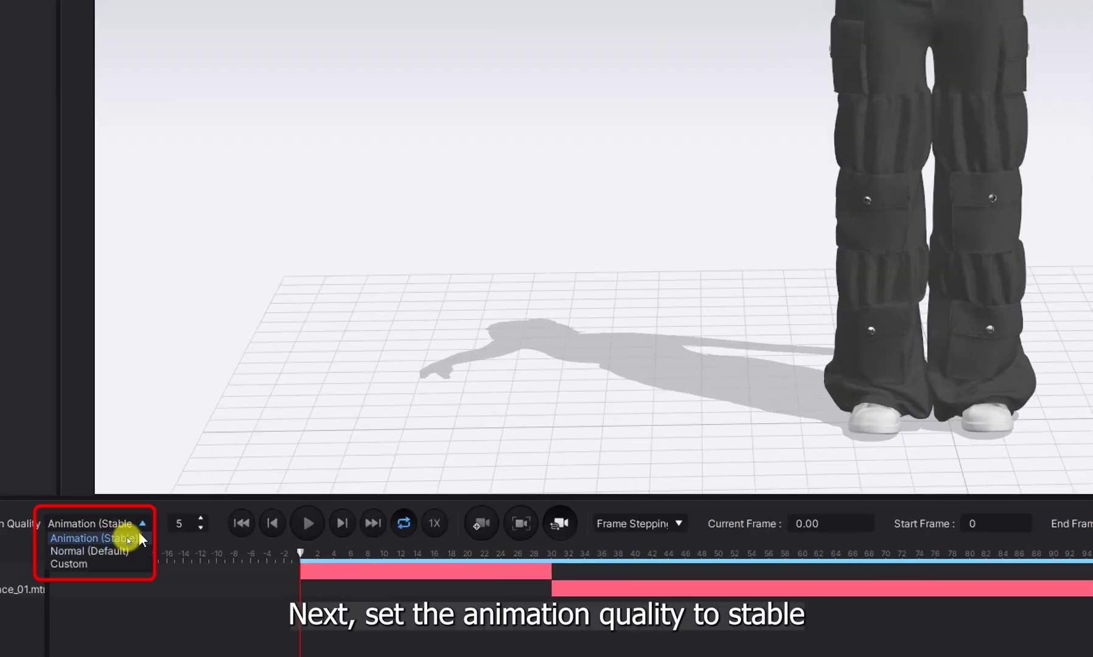
click(126, 536)
click(201, 518)
click(201, 518)
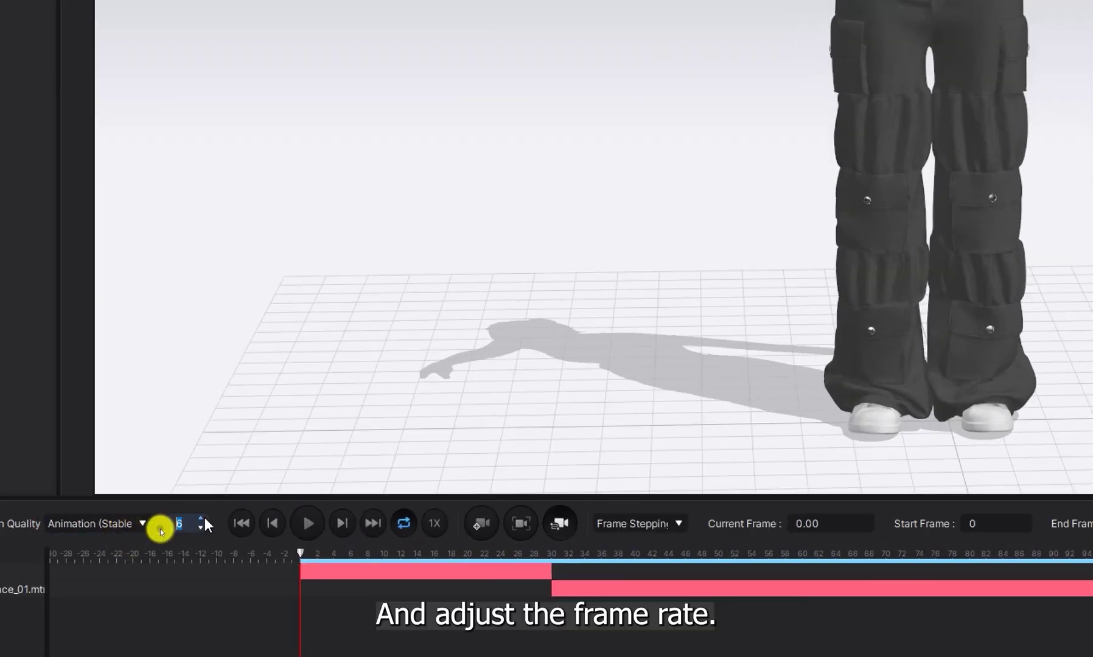
click(201, 518)
click(201, 518)
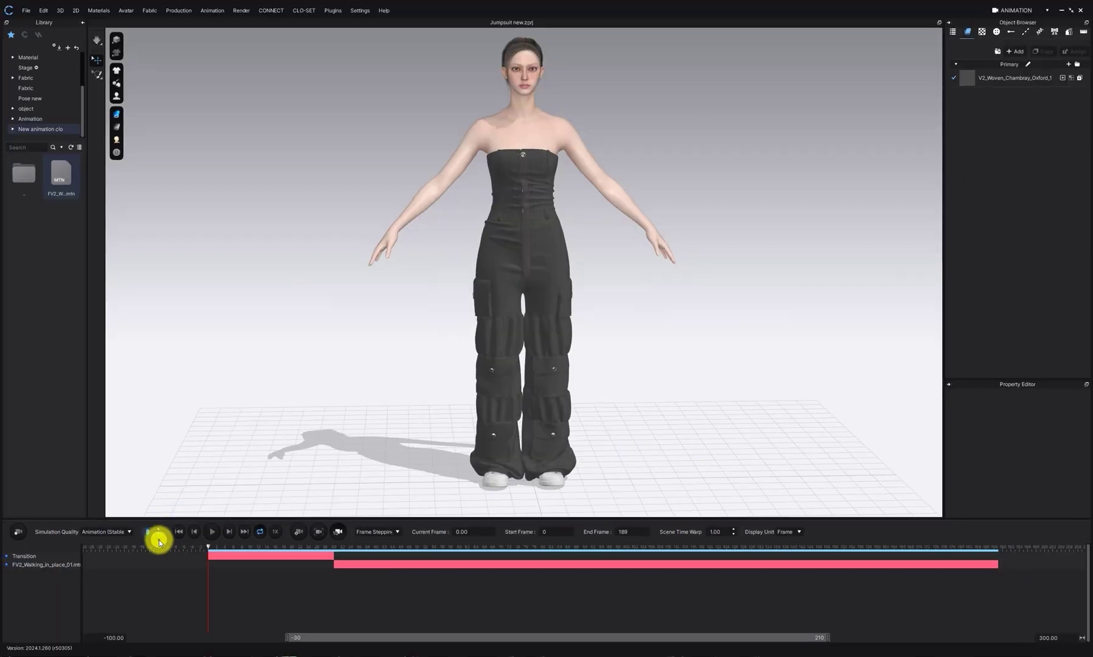
Record the walking simulation through frame 189 and make the timeline panel taller
click(159, 541)
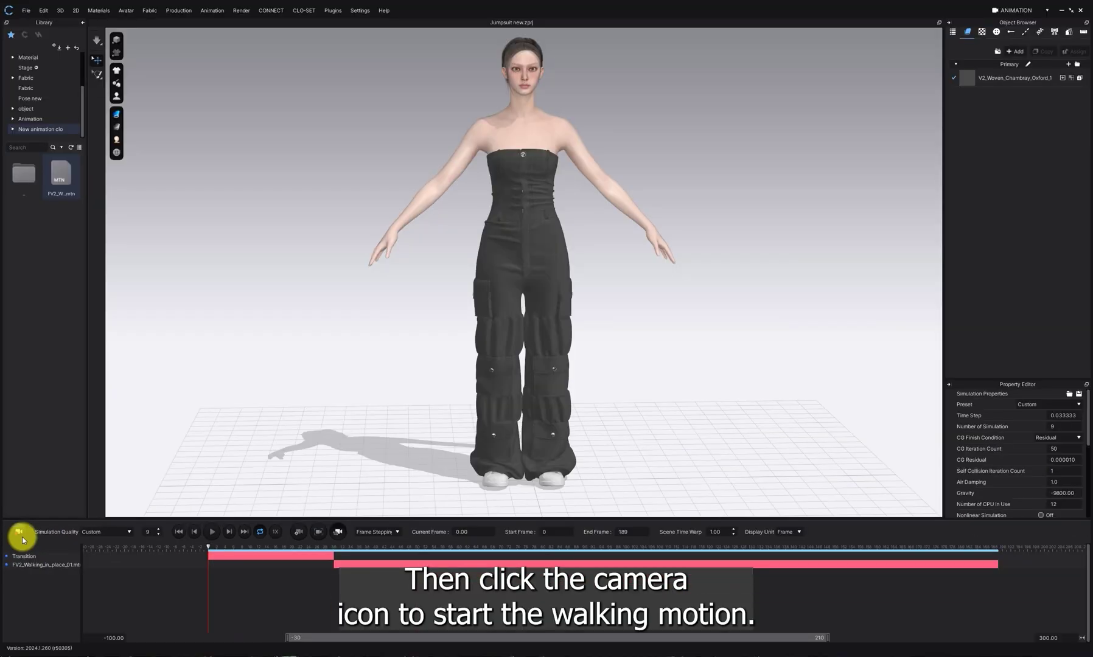
click(36, 526)
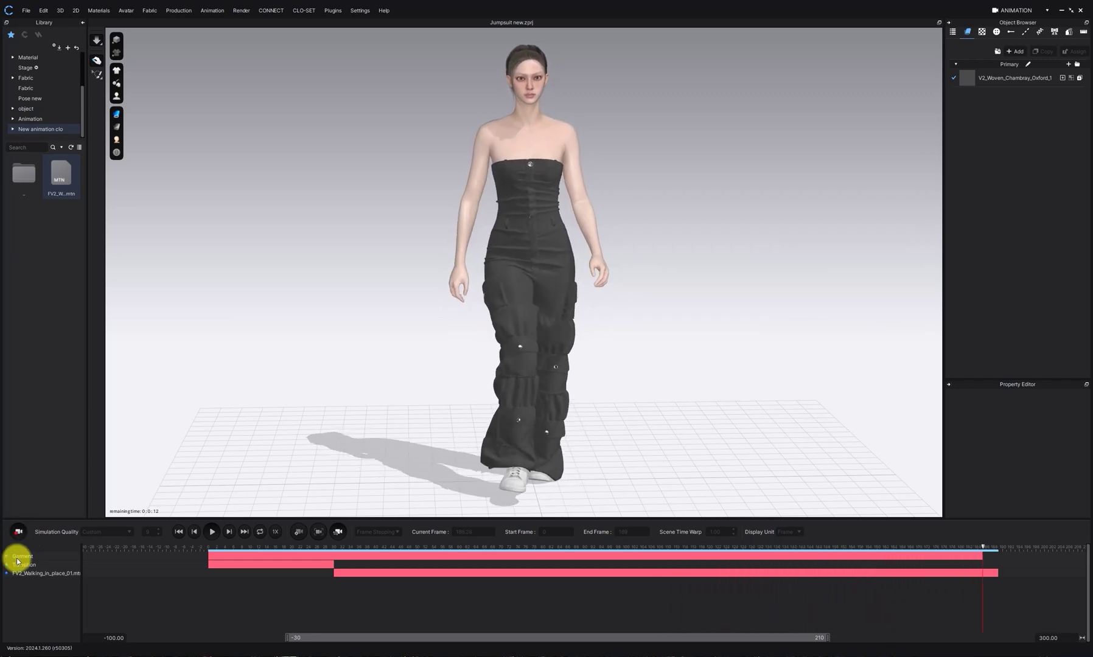
drag(290, 518, 283, 418)
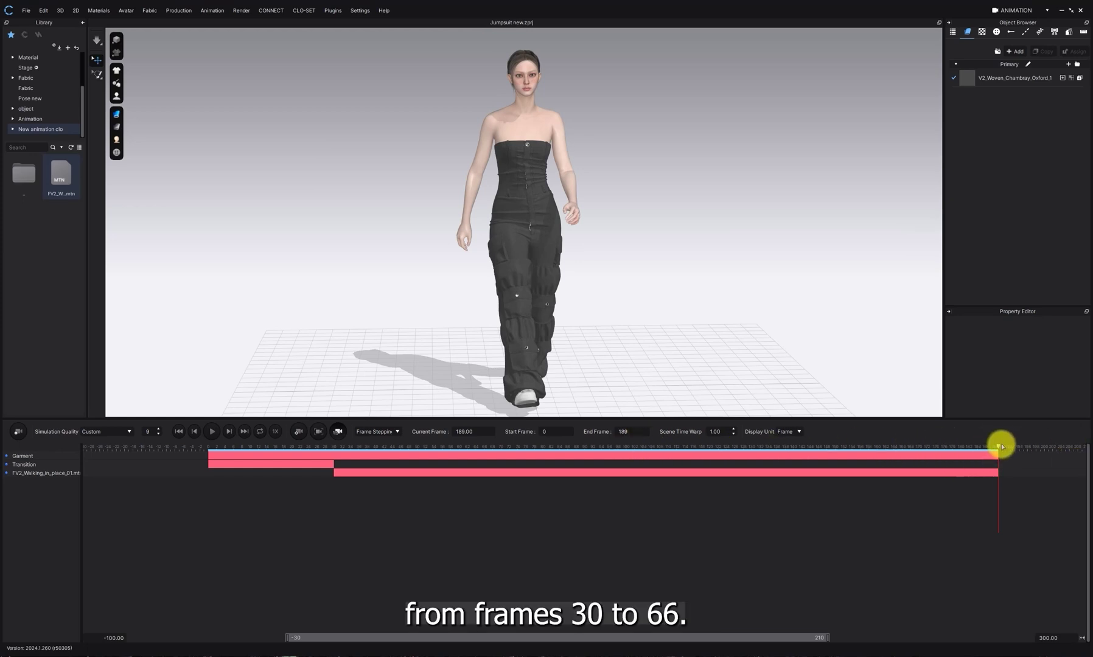
Scrub and zoom the timeline to find the walk's loop frames, jumping to frame 65
drag(997, 445, 334, 443)
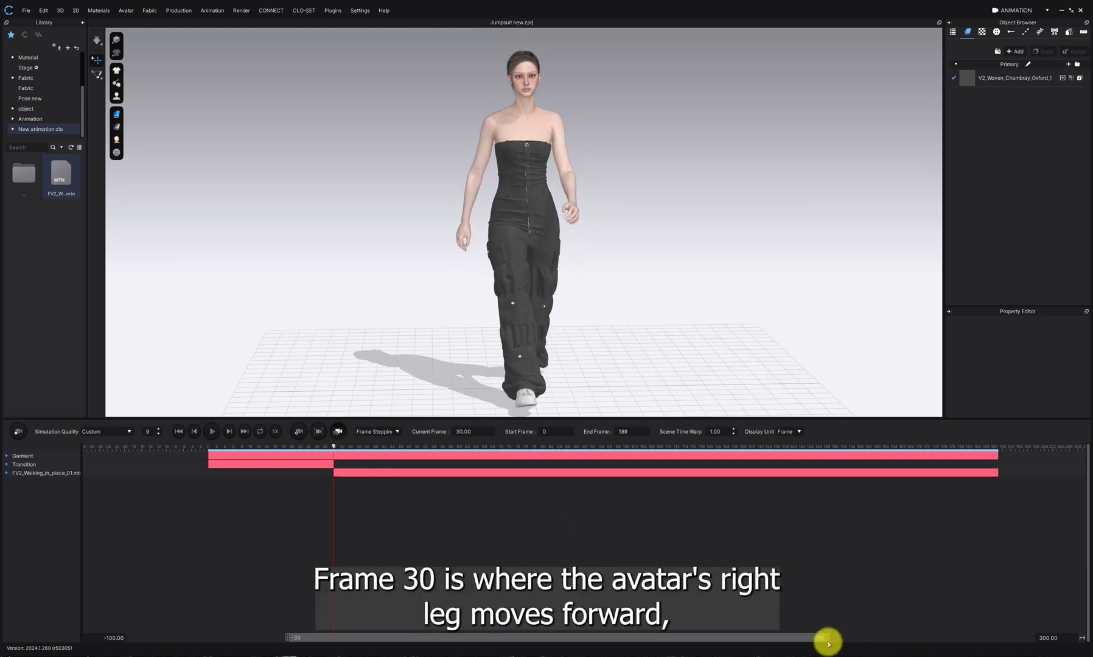
drag(828, 638, 665, 638)
drag(442, 447, 506, 453)
drag(554, 455, 632, 456)
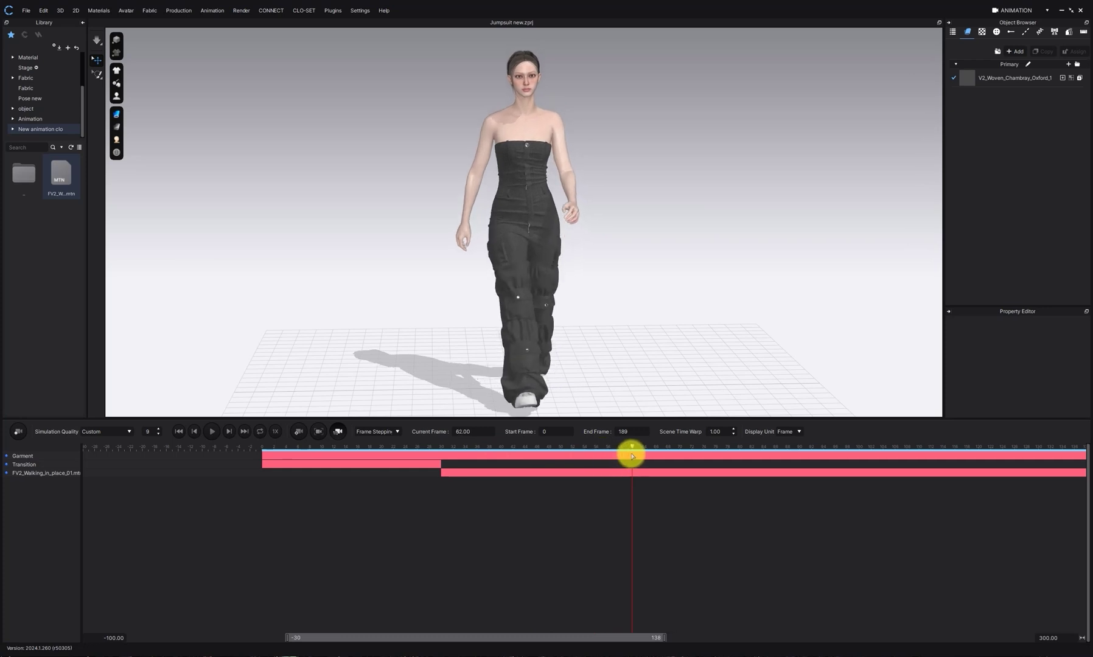
click(465, 431)
text(65)
key(Return)
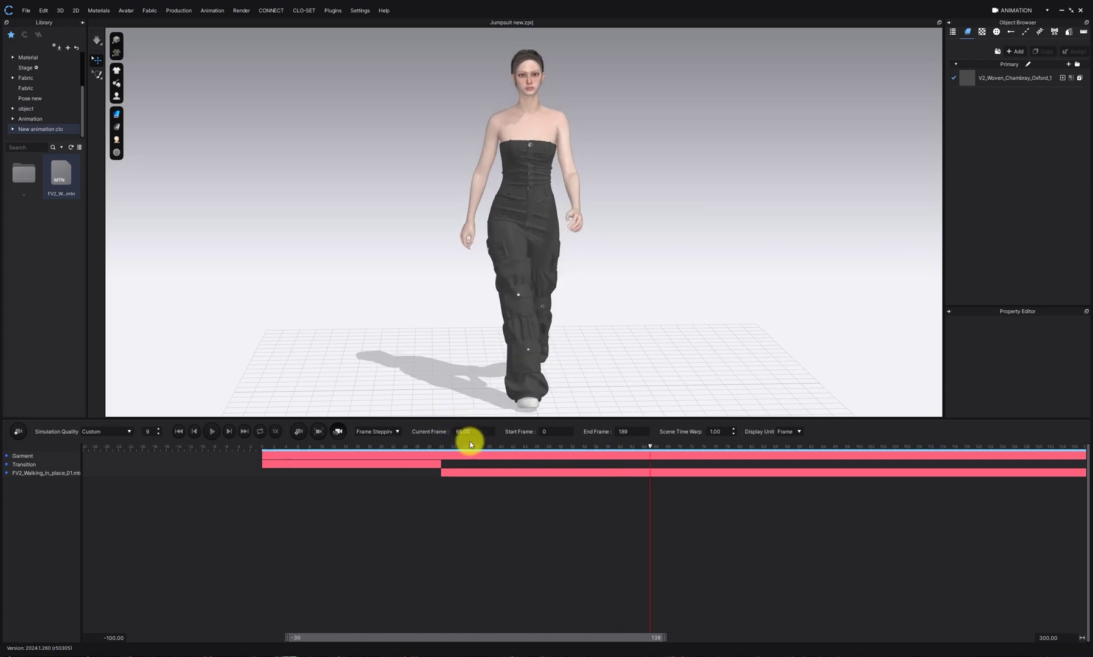
Set the play range to frames 30–66 and play the walk from frame 30
click(552, 431)
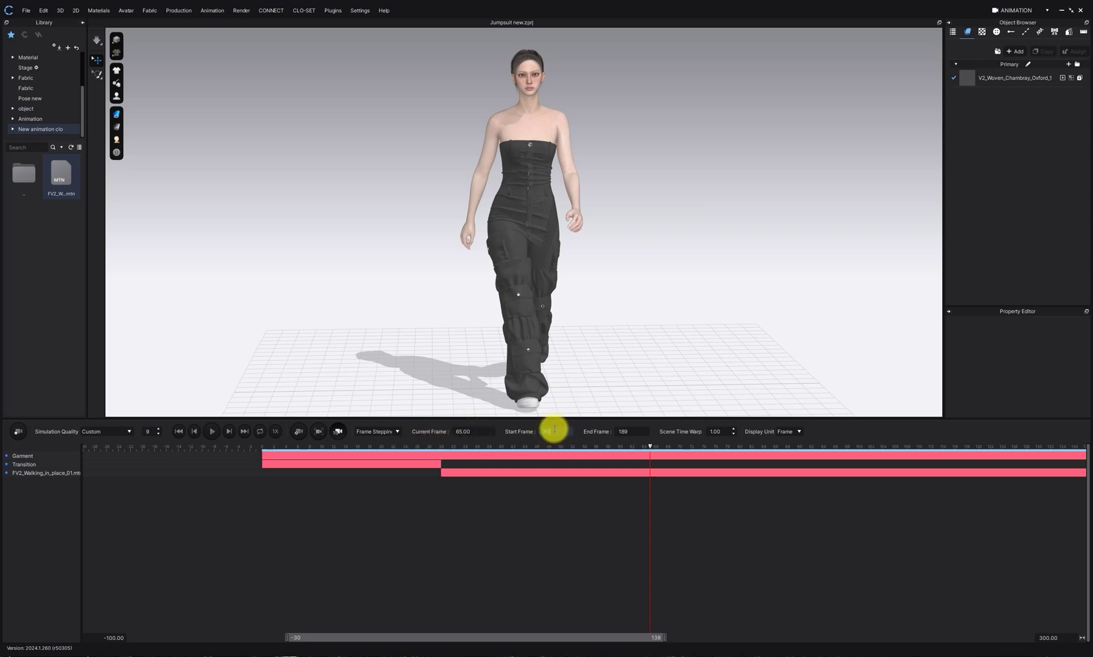
key(Return)
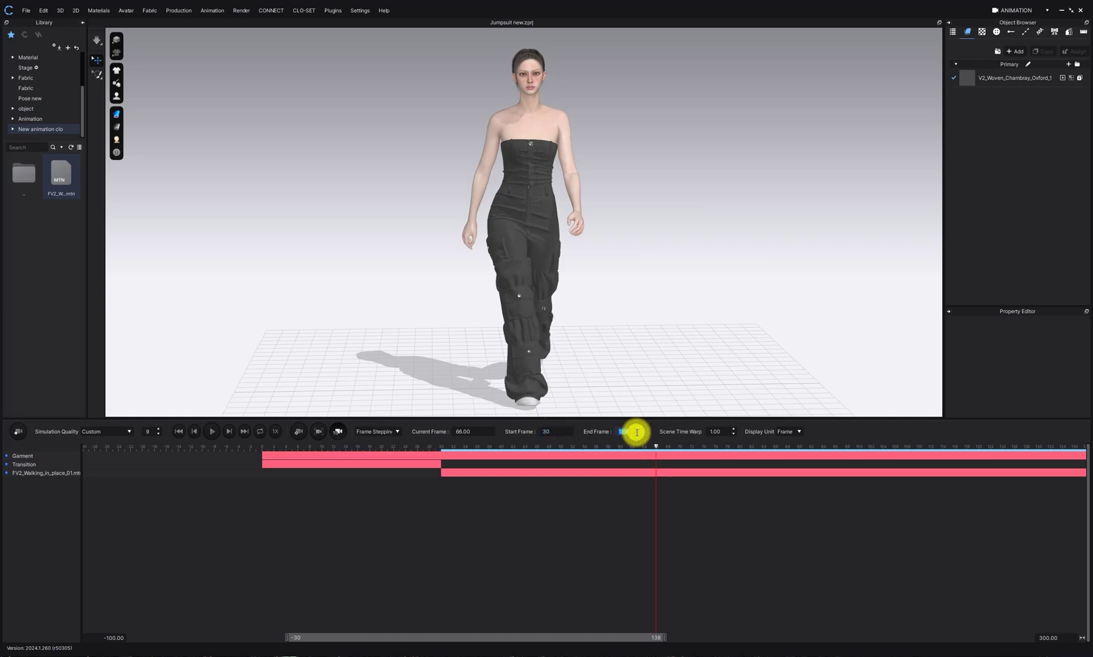
click(633, 431)
text(66)
key(Return)
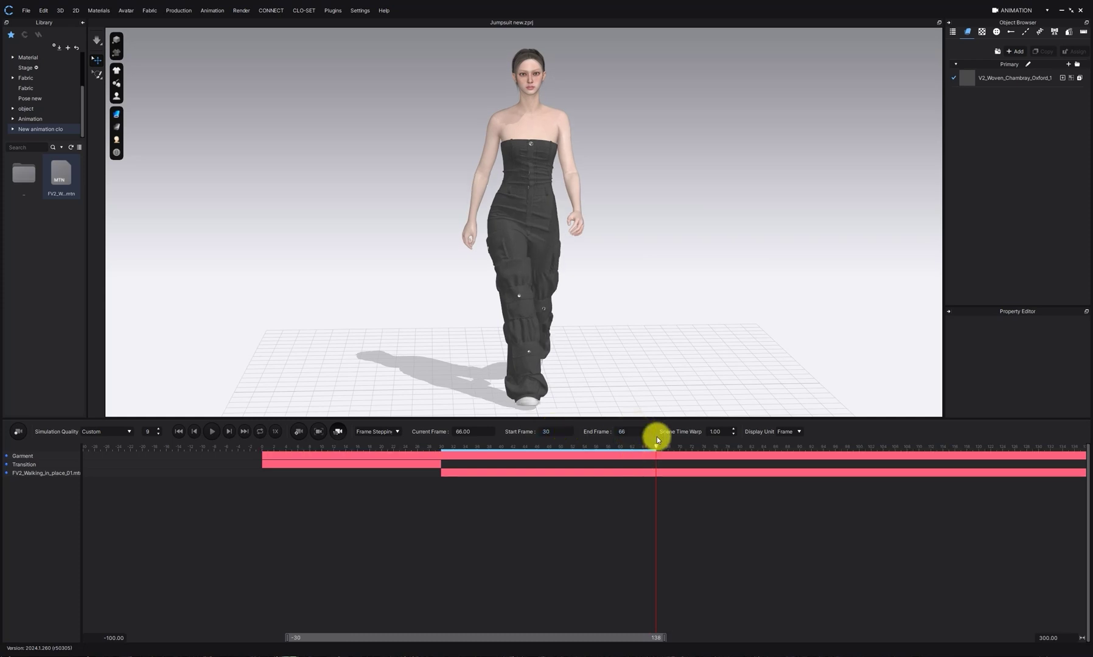
drag(657, 447, 442, 448)
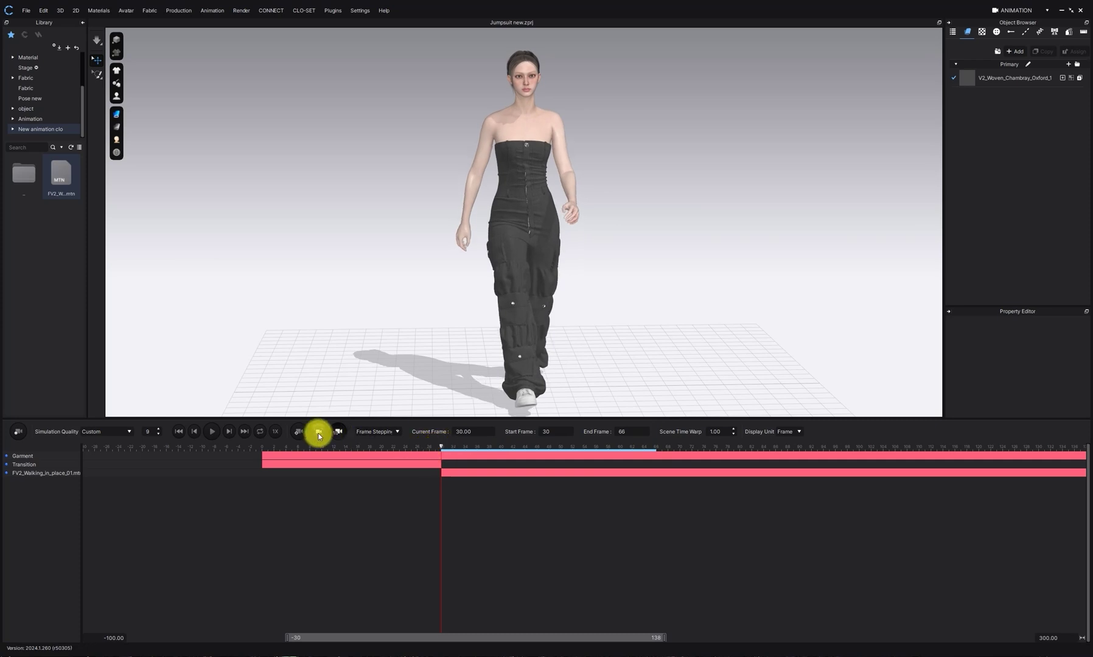
click(211, 436)
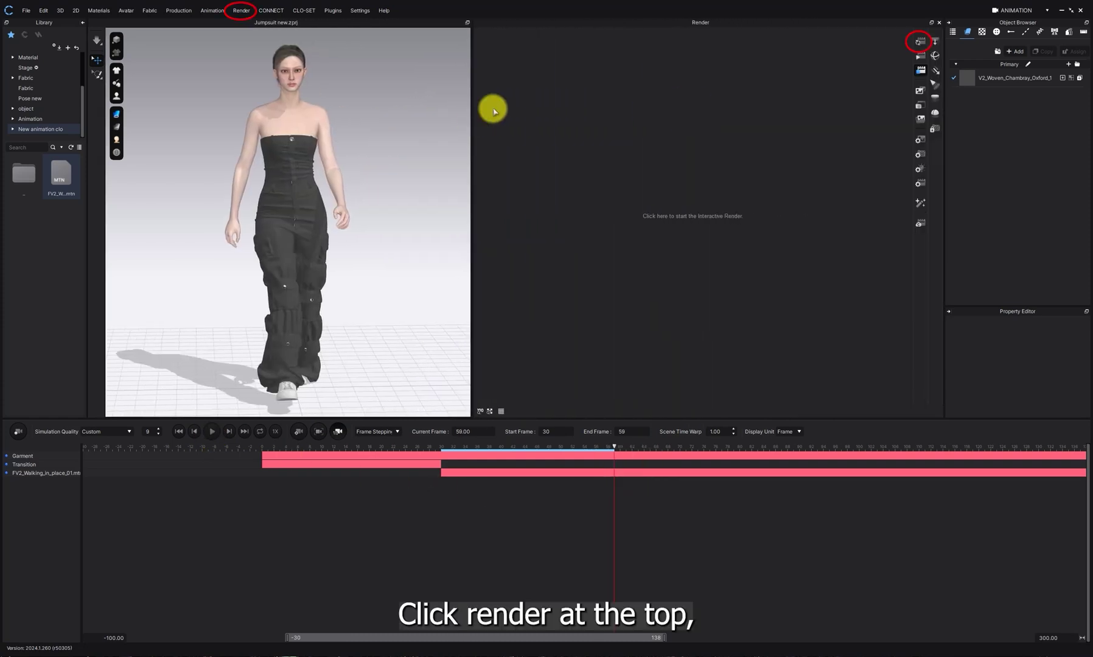
Enlarge the 3D and render views and run an interactive render of the jumpsuit avatar
drag(524, 419, 550, 544)
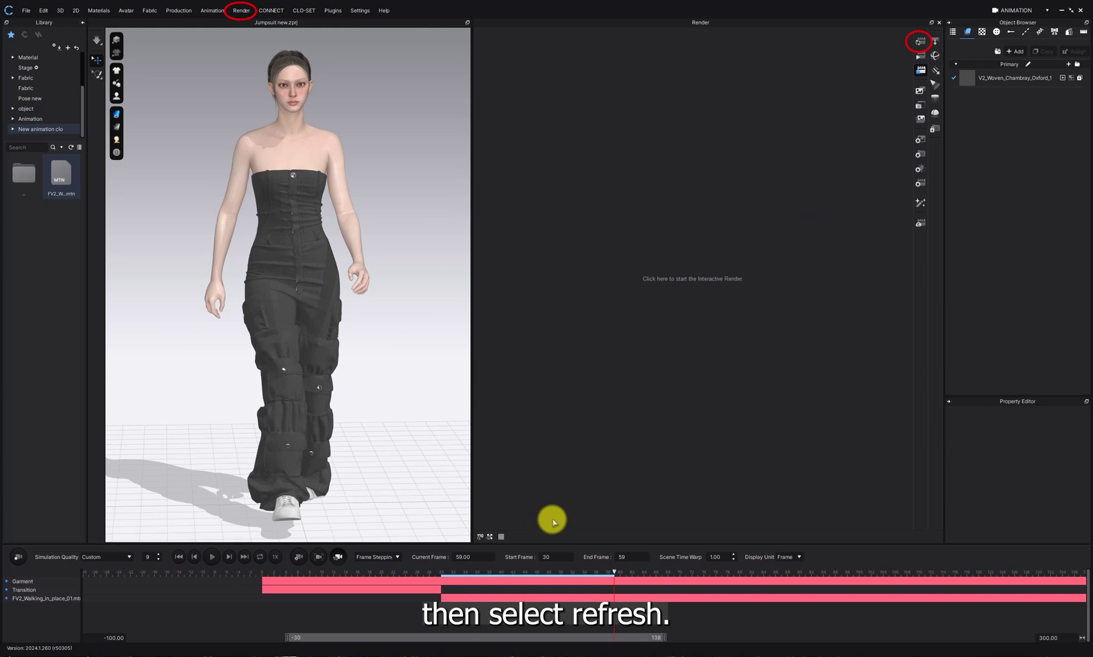
click(922, 42)
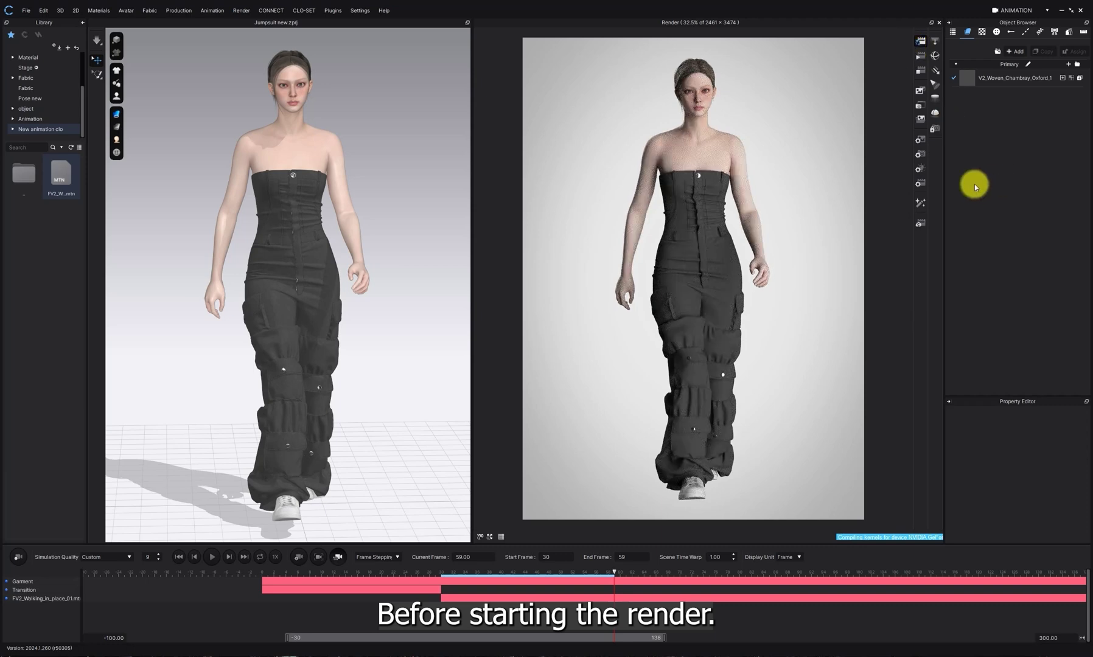
Apply a different dome-light preset in the render Light Properties
click(921, 168)
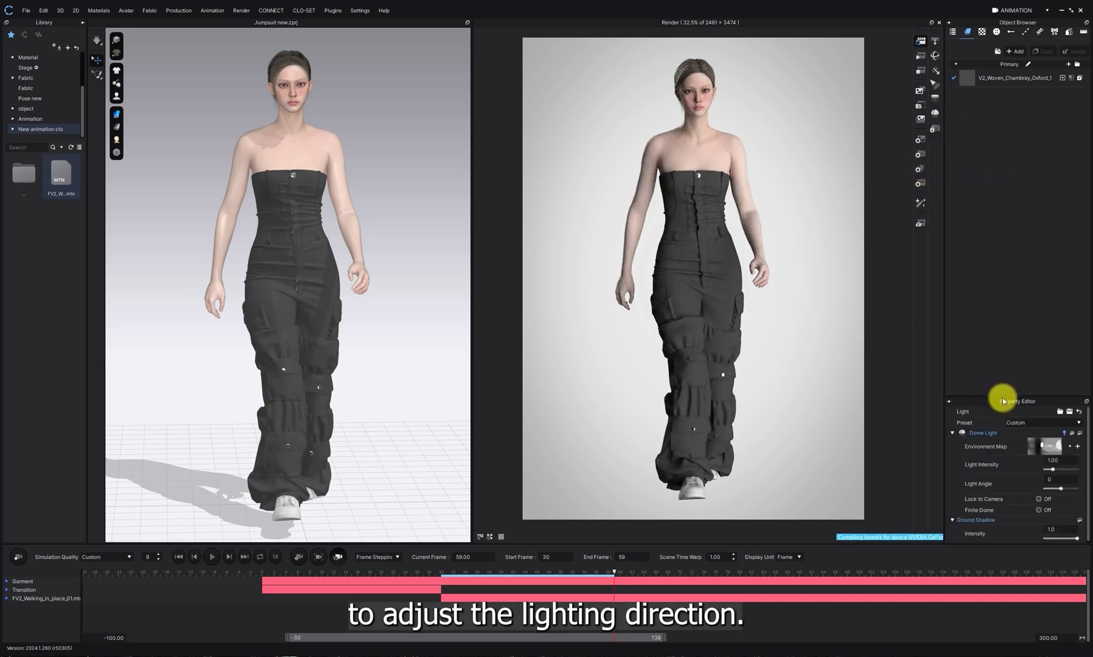
drag(1005, 397, 1003, 171)
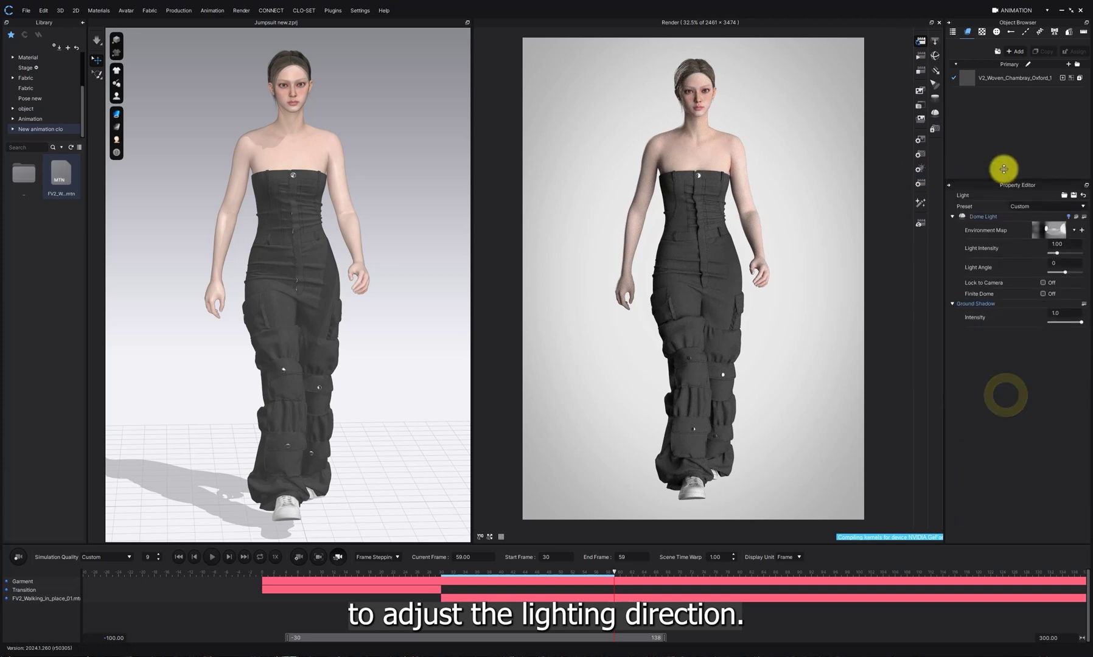
click(1040, 206)
click(1040, 338)
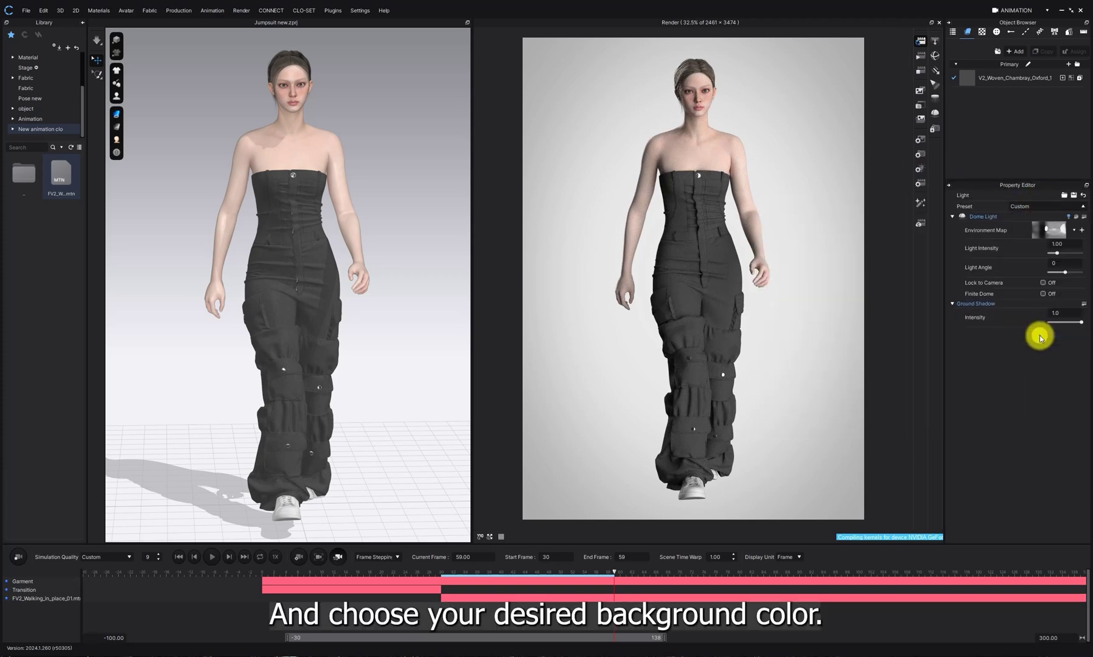
click(967, 224)
Set the render background colour to the dark grey Coloro swatch
click(921, 140)
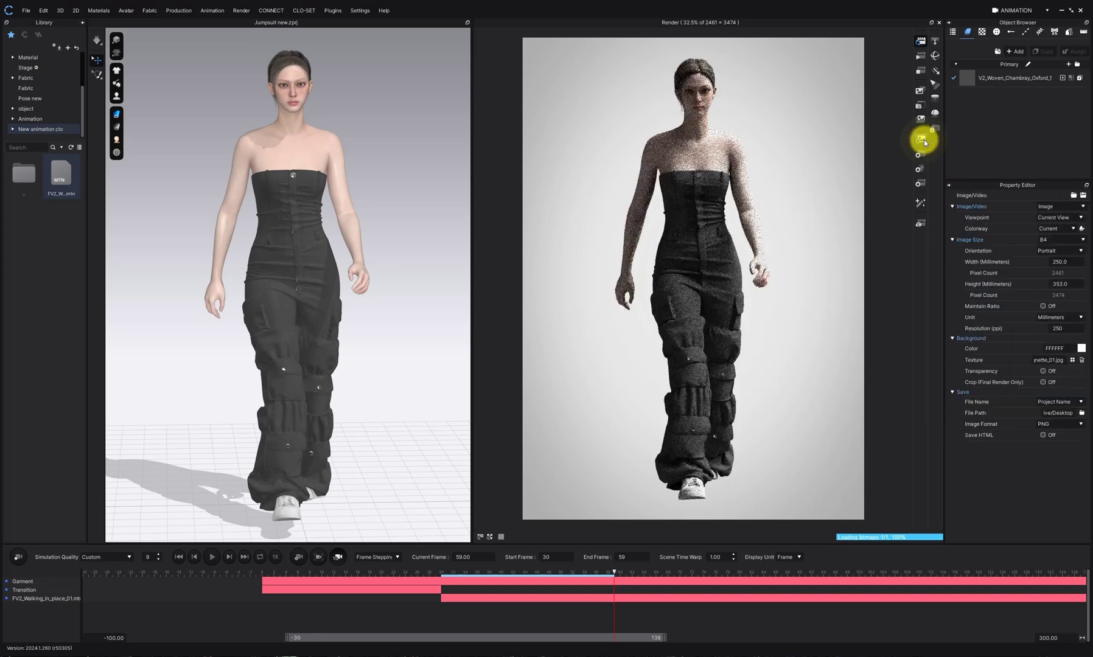
click(1083, 347)
click(563, 228)
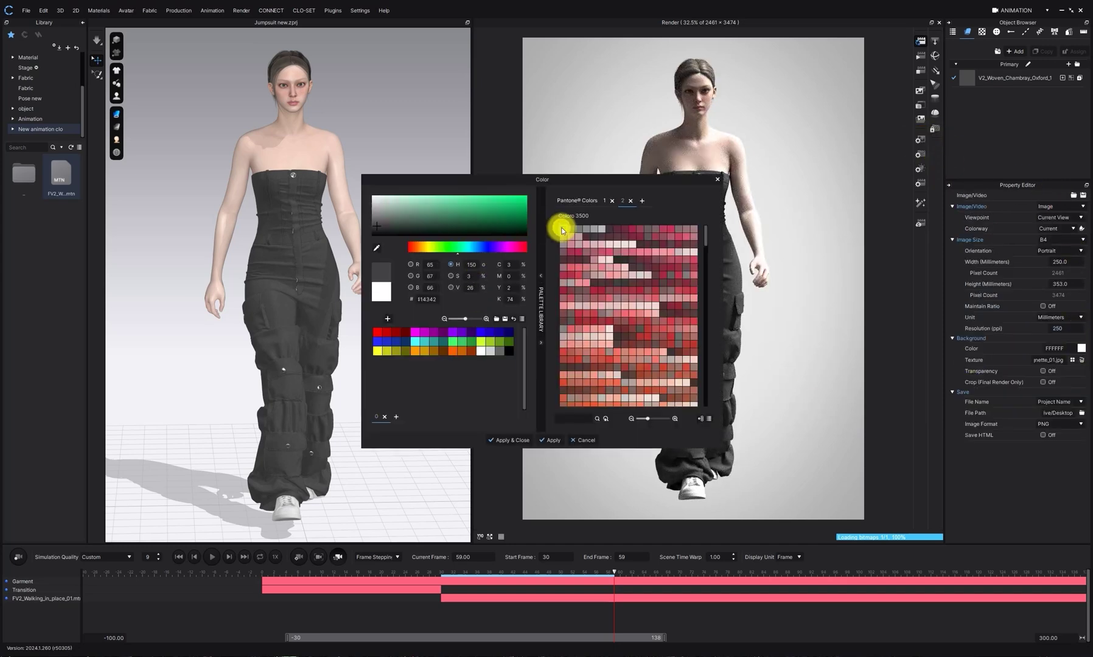
click(520, 440)
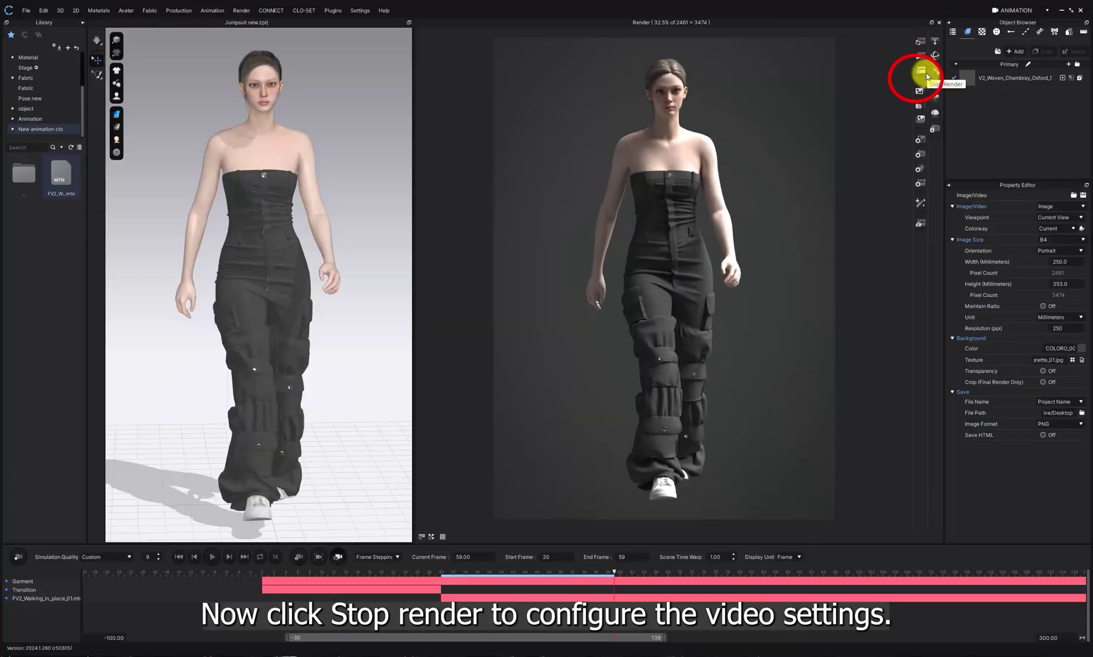
Restart the render and set output to Animation over the Play Region, saved as video
click(916, 80)
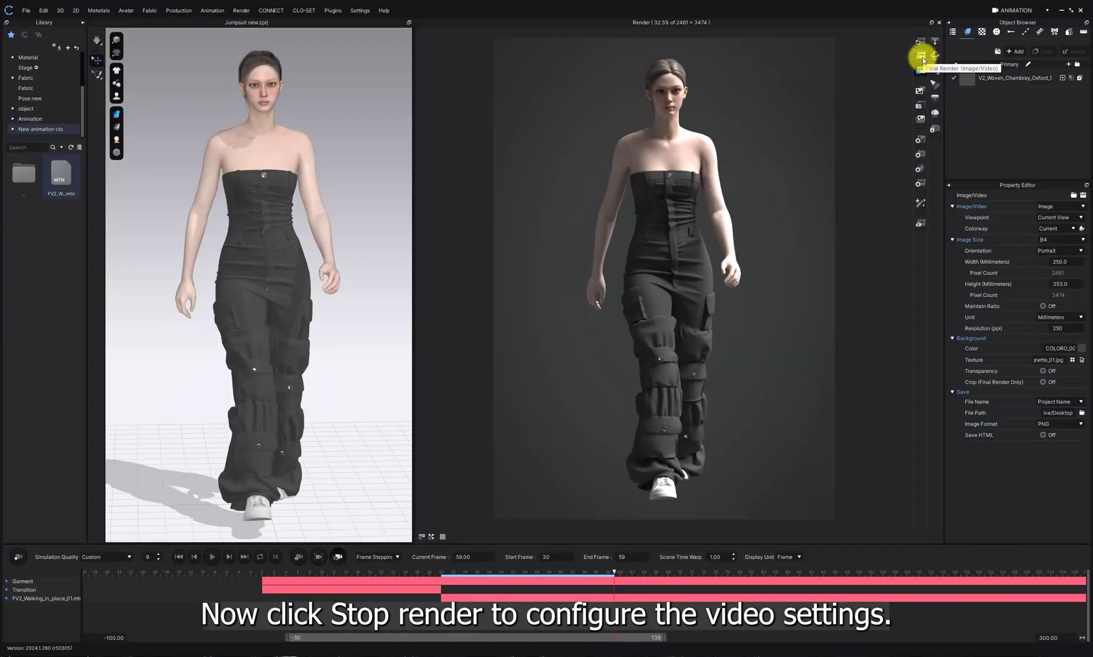
click(922, 59)
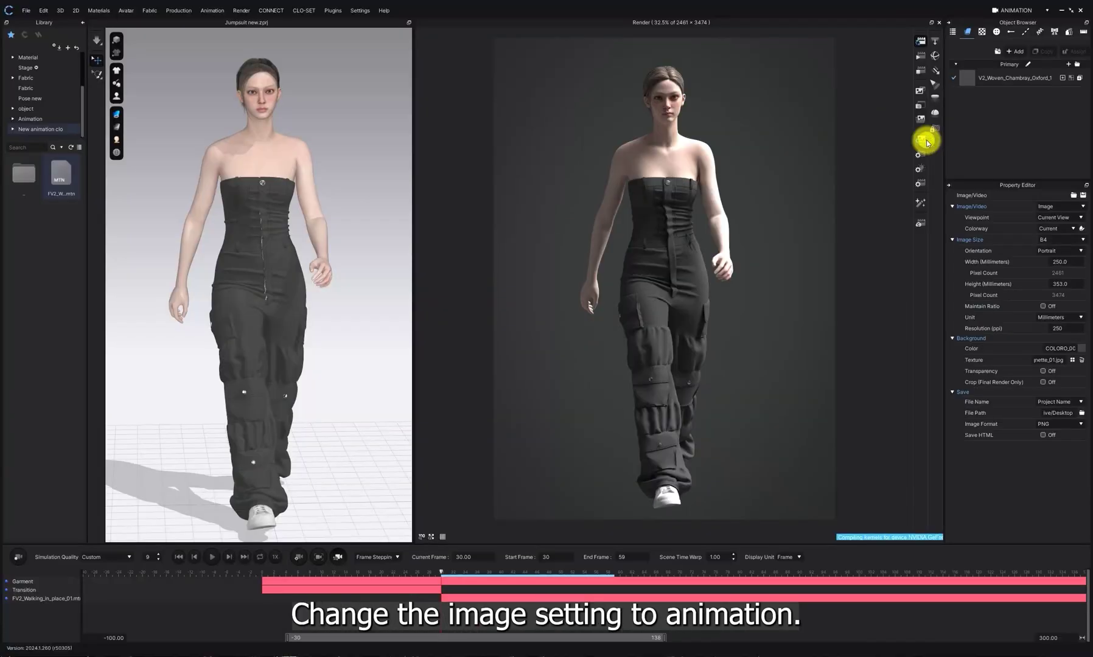
click(905, 115)
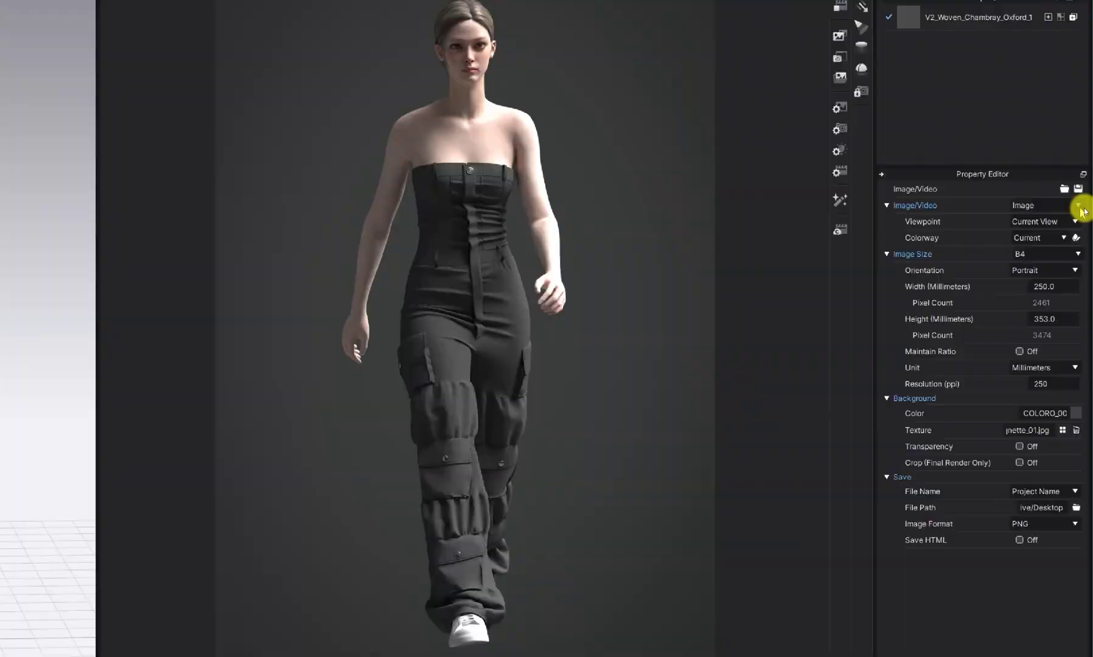
click(1079, 212)
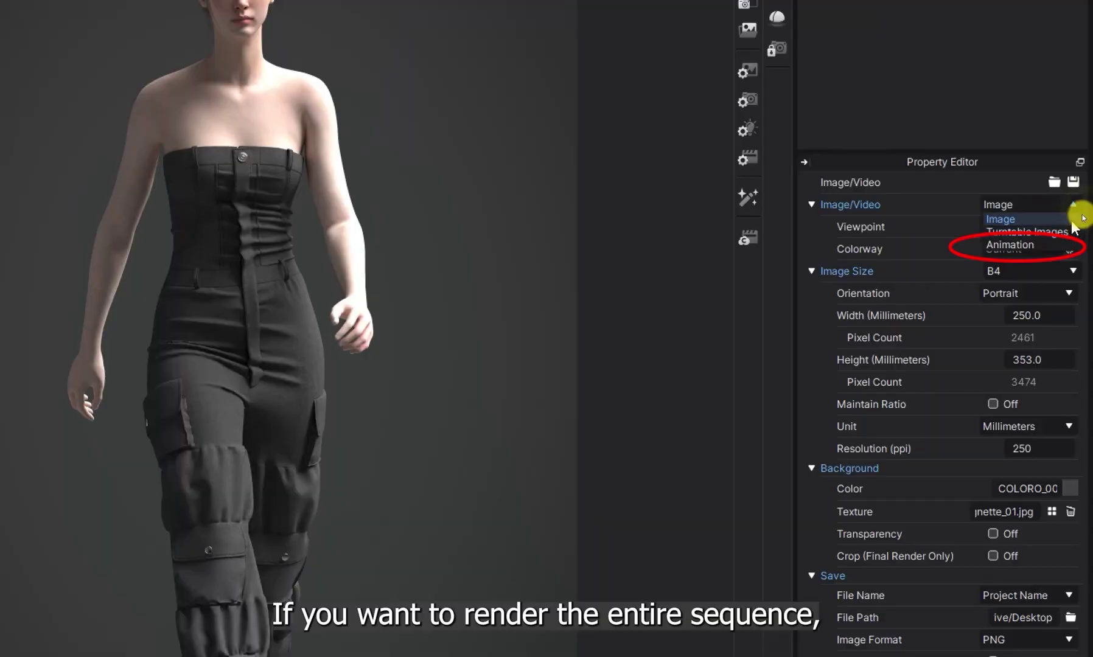
click(1065, 245)
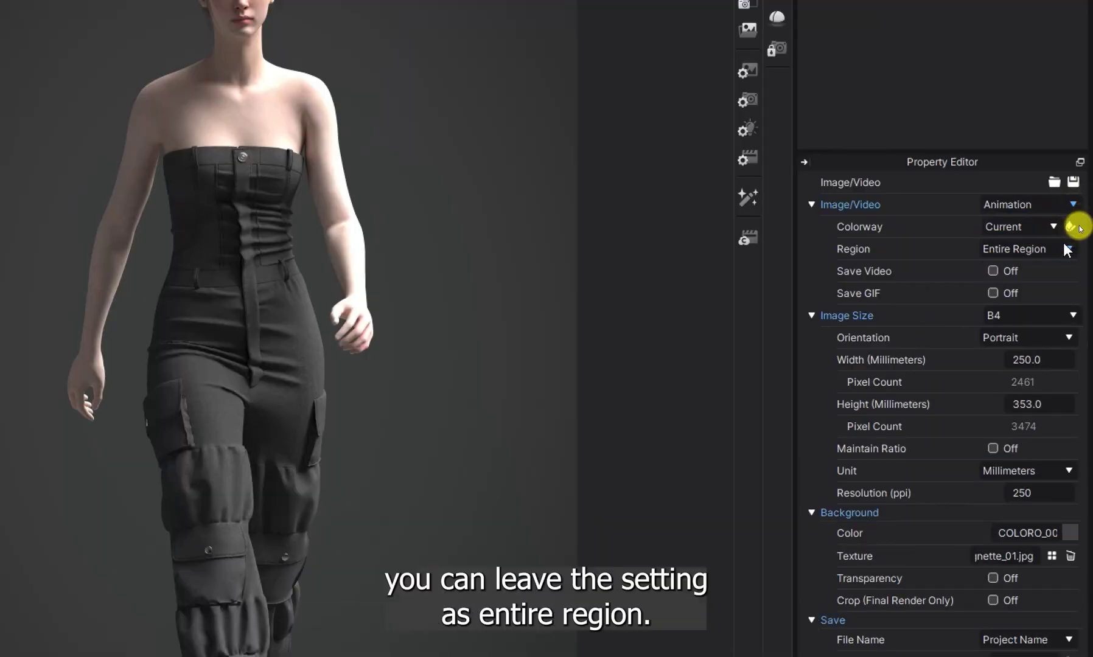
click(1036, 249)
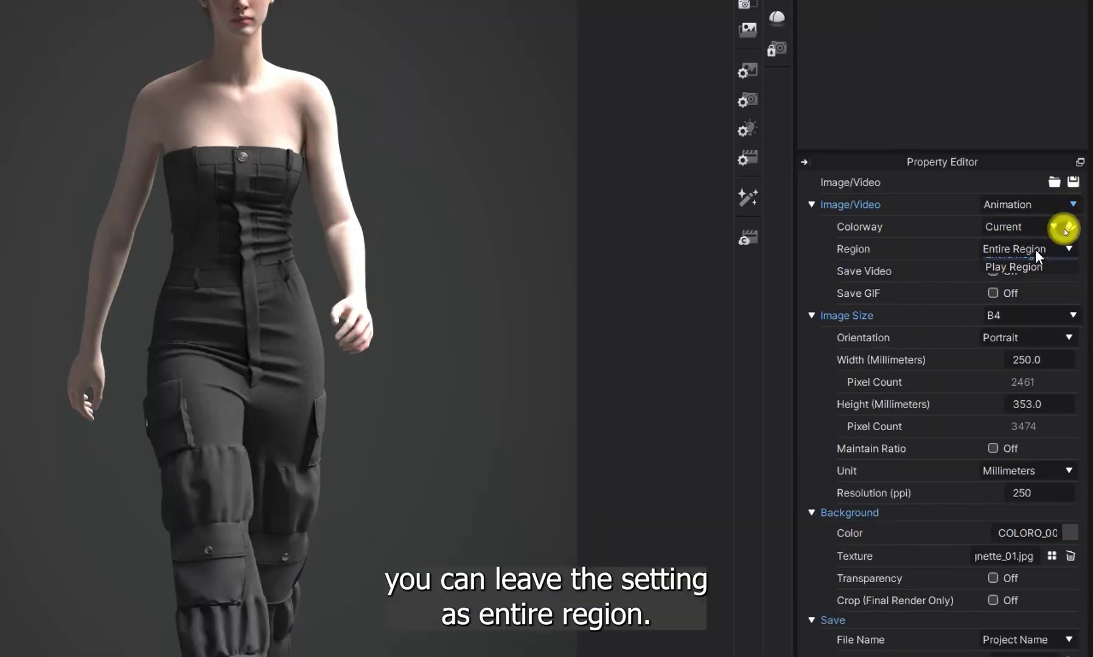
click(1053, 277)
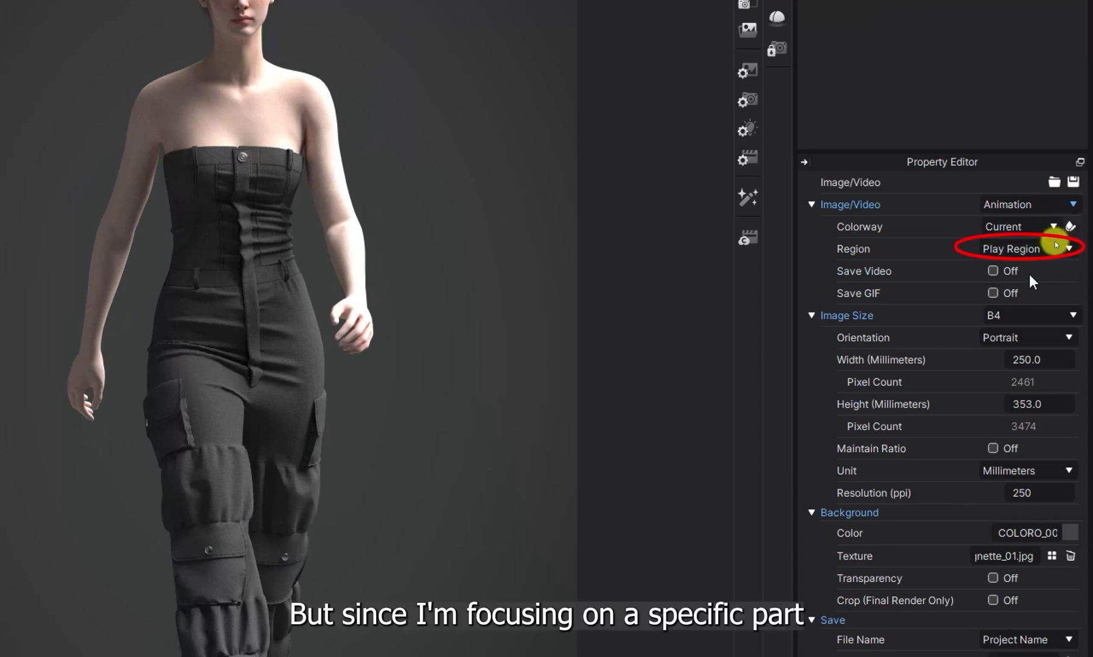
click(994, 272)
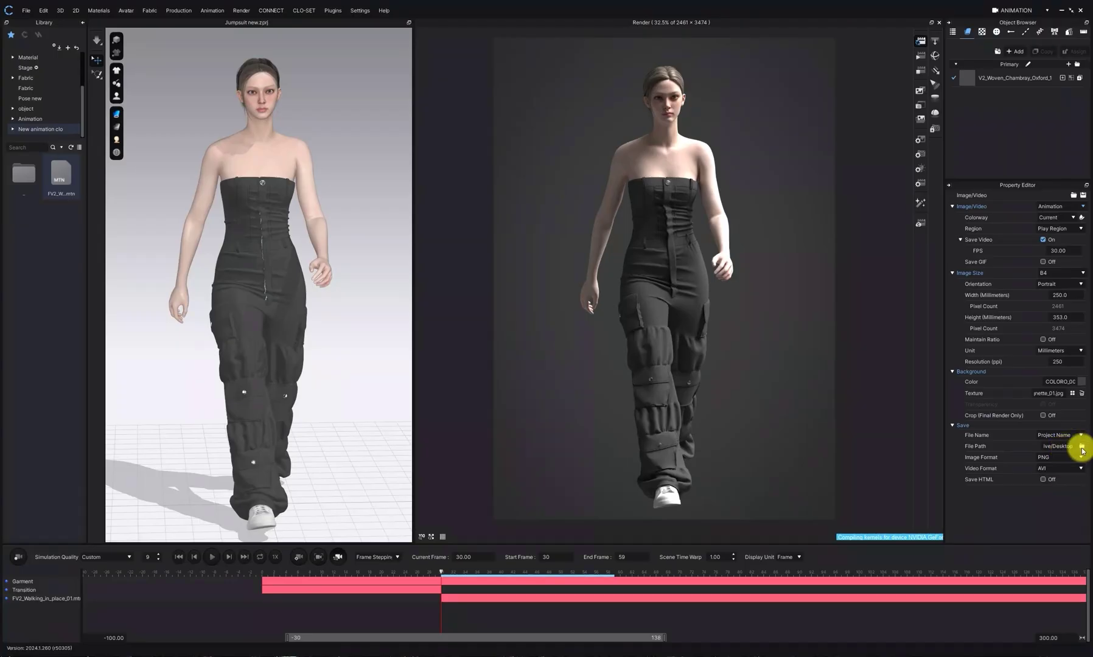
Set the video output folder to 'New folder (2)' and start rendering the animation
click(1082, 447)
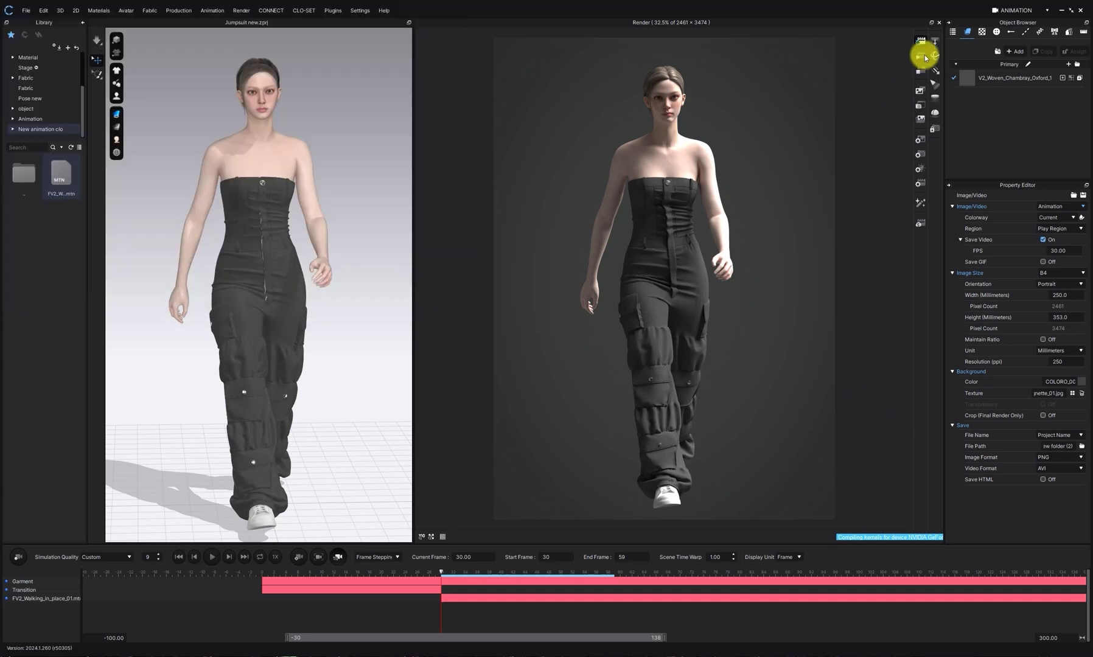
click(920, 56)
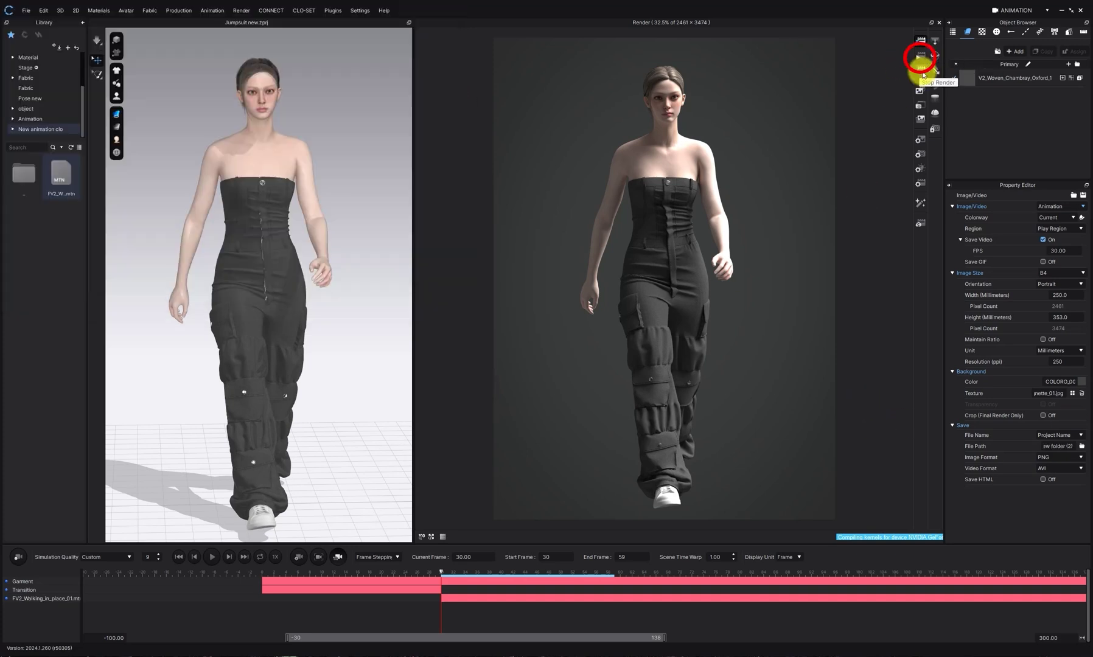